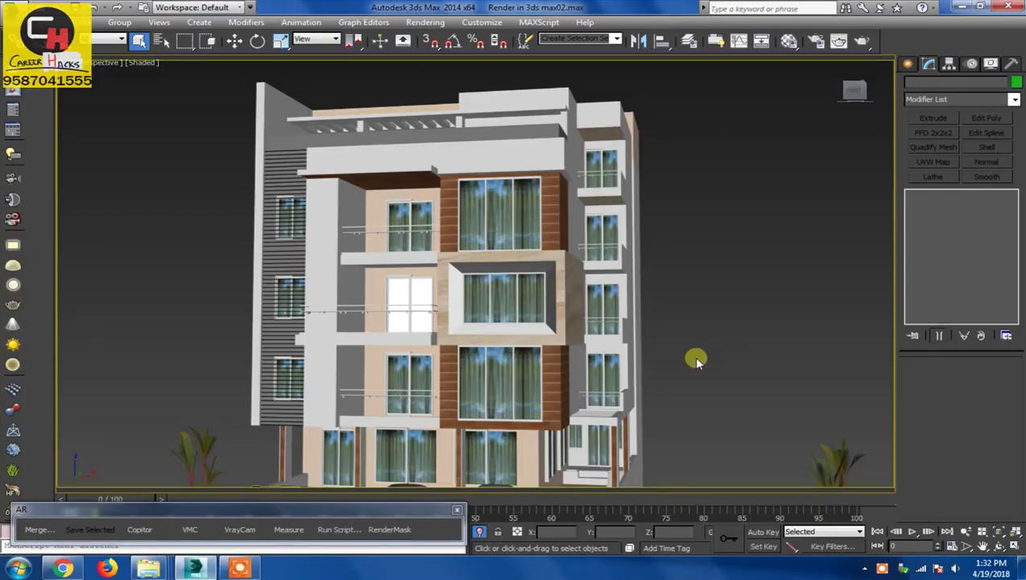
- Orbit and zoom around the building's front and right side, selecting and deselecting a facade window
mouse_move(691, 362)
alt+middle_down()
mouse_move(652, 339)
mouse_move(686, 293)
alt+middle_up()
scroll(687, 293, down, 3)
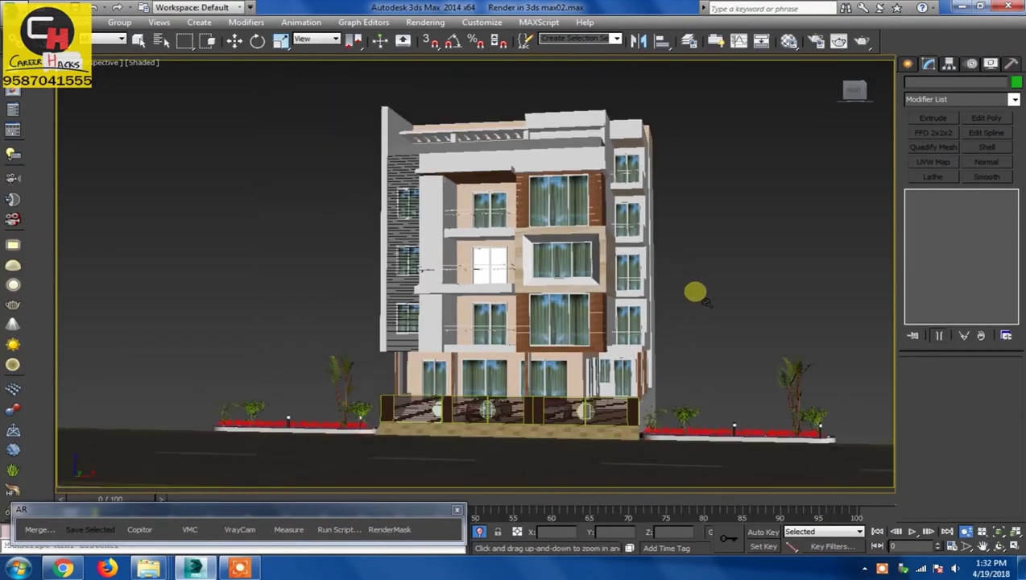
scroll(715, 312, up, 2)
scroll(729, 291, up, 2)
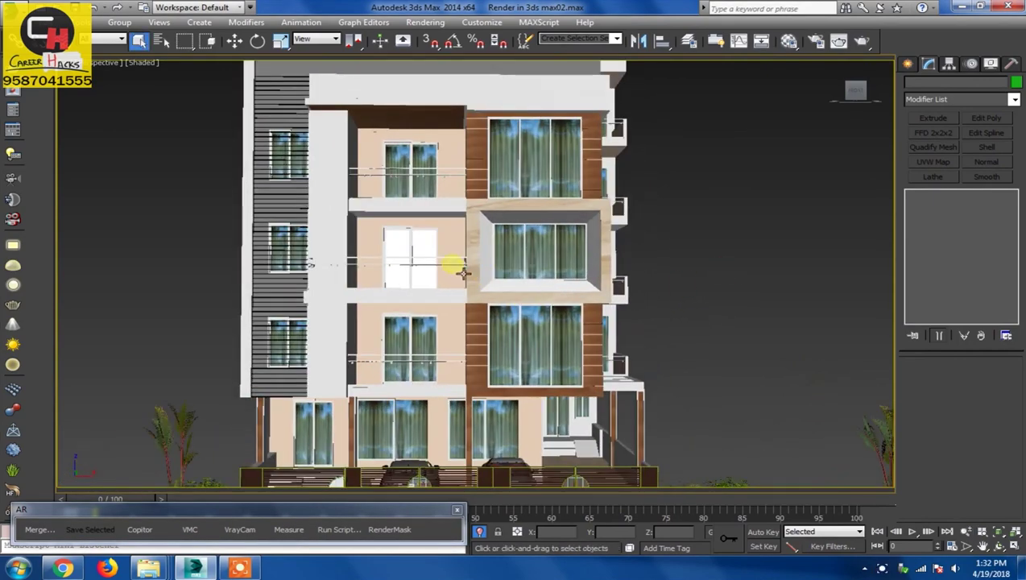
click(439, 255)
scroll(440, 256, up, 5)
scroll(391, 265, down, 4)
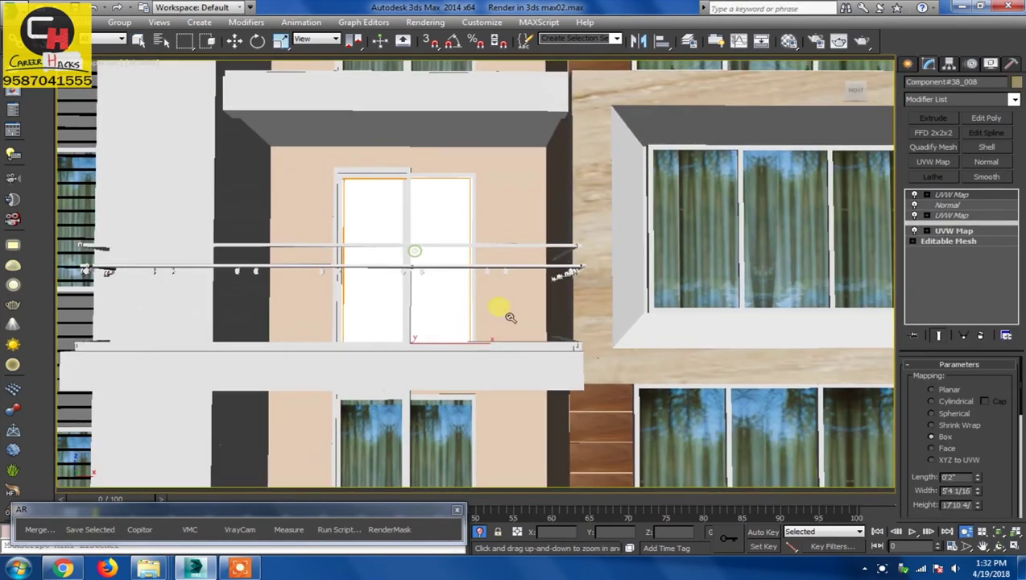
scroll(471, 310, up, 2)
scroll(471, 310, down, 1)
scroll(549, 359, down, 5)
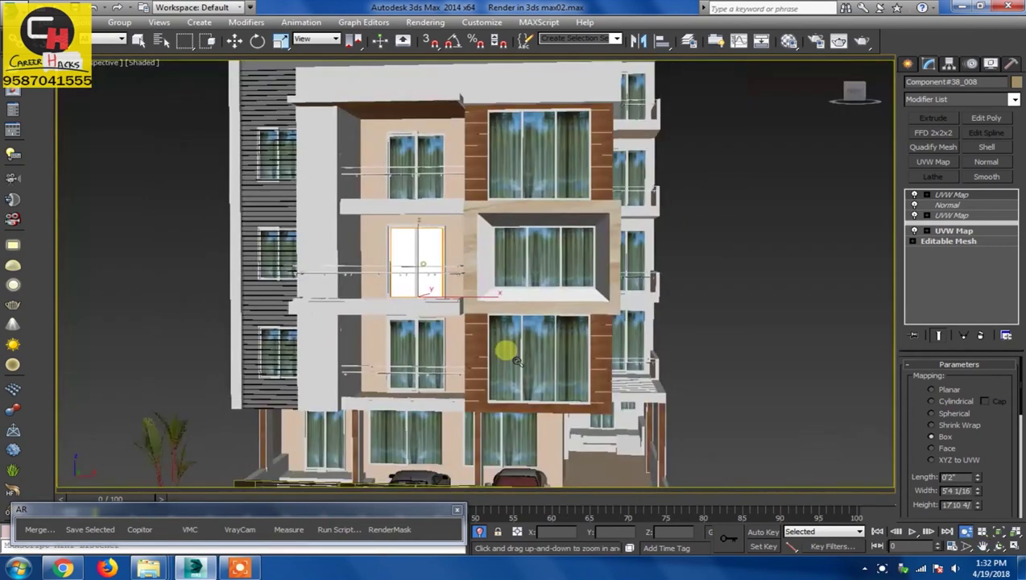
right_click(556, 310)
scroll(561, 312, down, 1)
scroll(638, 277, down, 2)
click(686, 248)
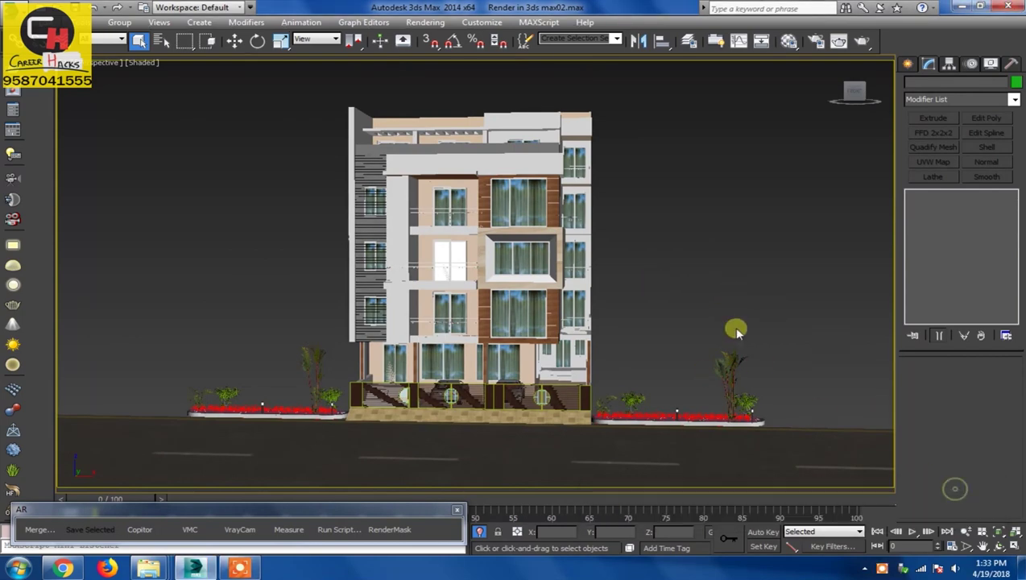
scroll(624, 299, up, 2)
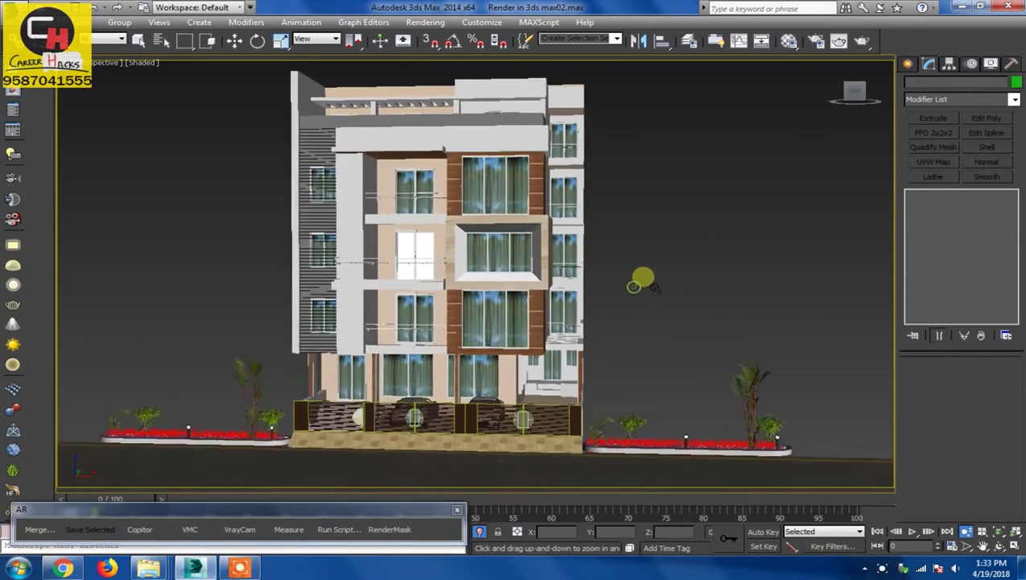
mouse_move(628, 334)
alt+middle_down()
mouse_move(662, 335)
mouse_move(654, 293)
mouse_move(674, 324)
mouse_move(670, 282)
mouse_move(686, 312)
alt+middle_up()
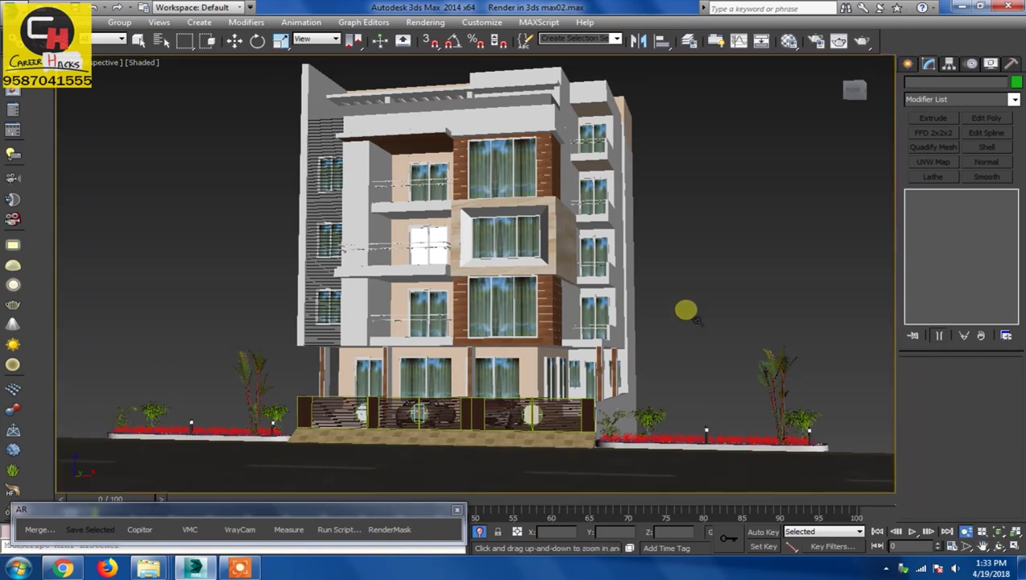
- Try the custom 640x480 output size preset on Render Setup's Common tab, then close it
click(814, 41)
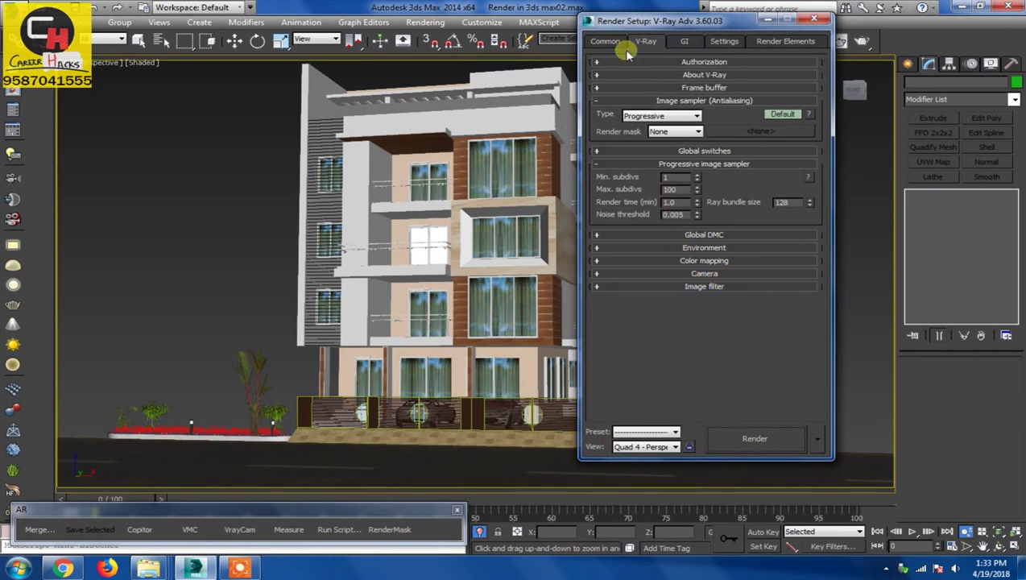
click(610, 45)
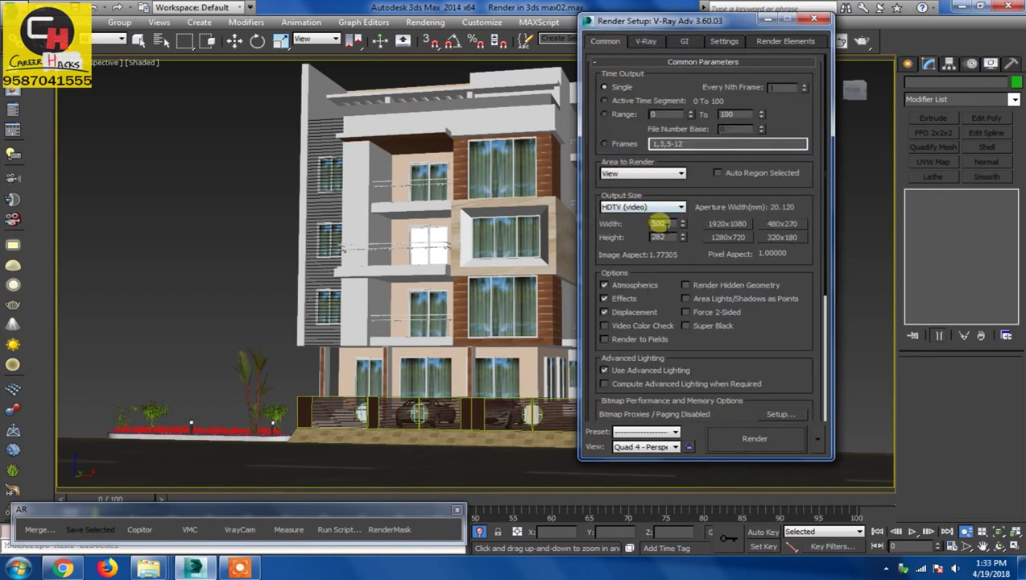
click(656, 208)
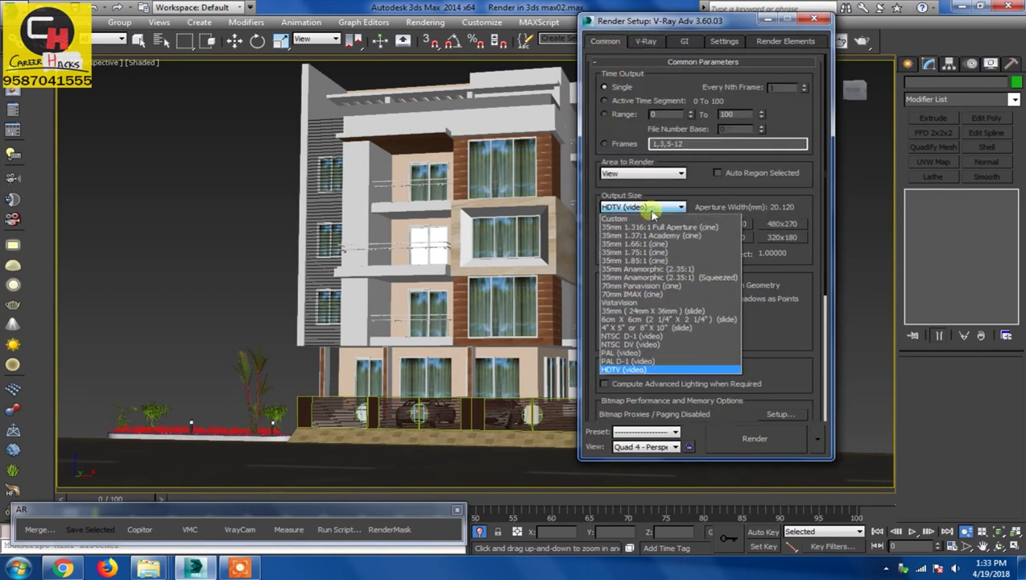
click(632, 370)
click(623, 207)
click(614, 218)
click(814, 18)
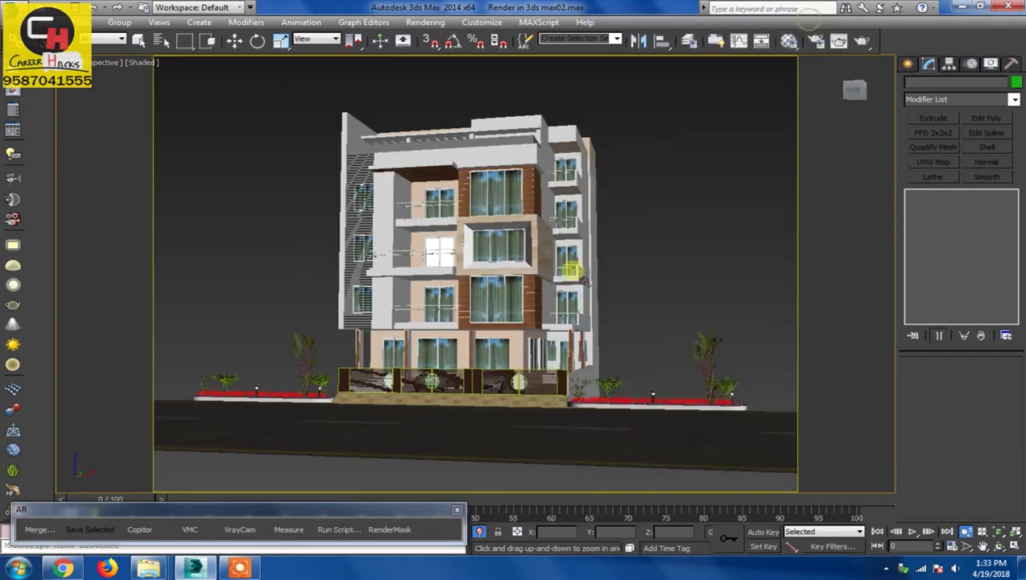
- Toggle the render safe frame with Shift+F while orbiting to look down at the building
key(shift+f)
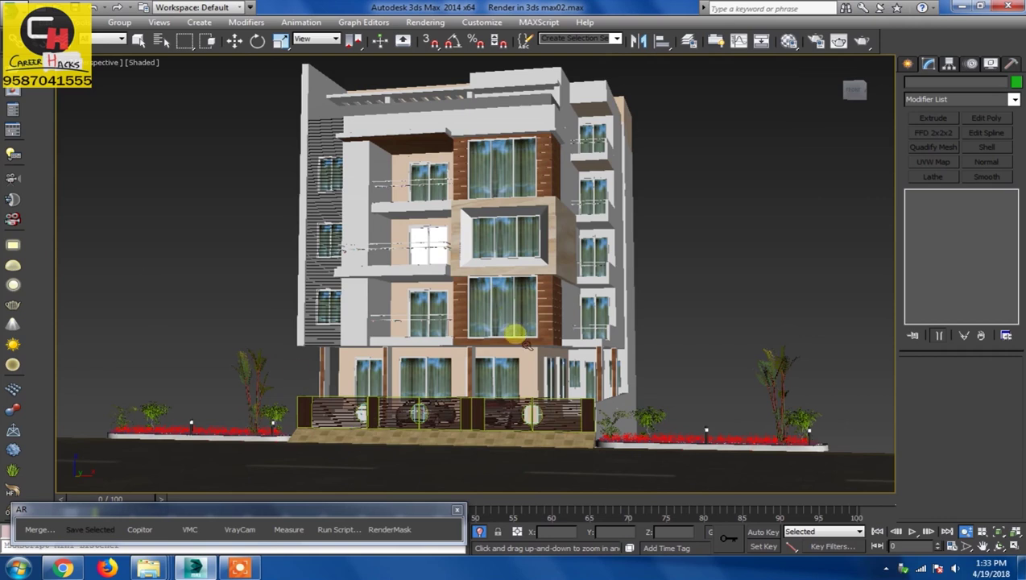
key(shift+f)
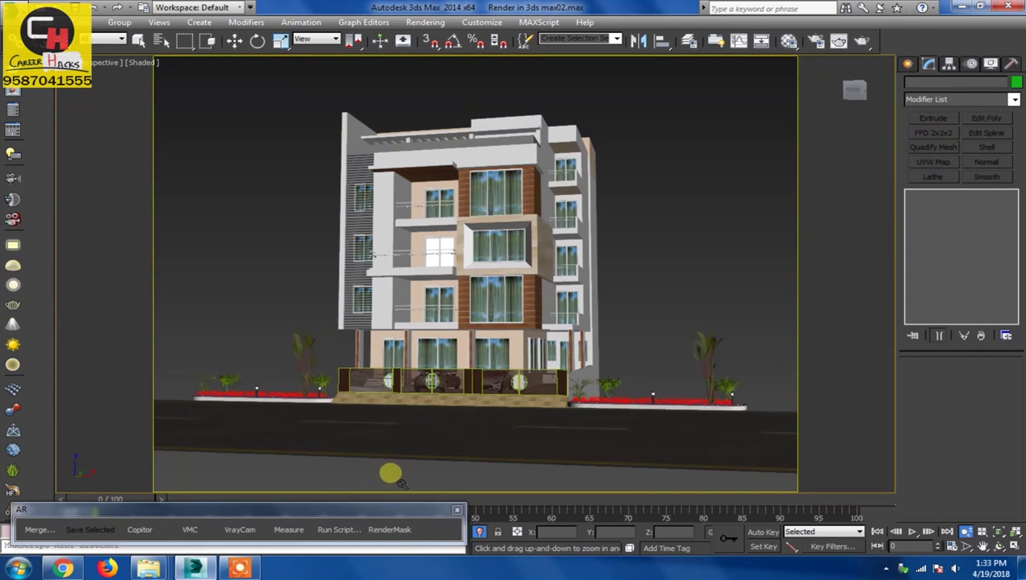
right_click(645, 271)
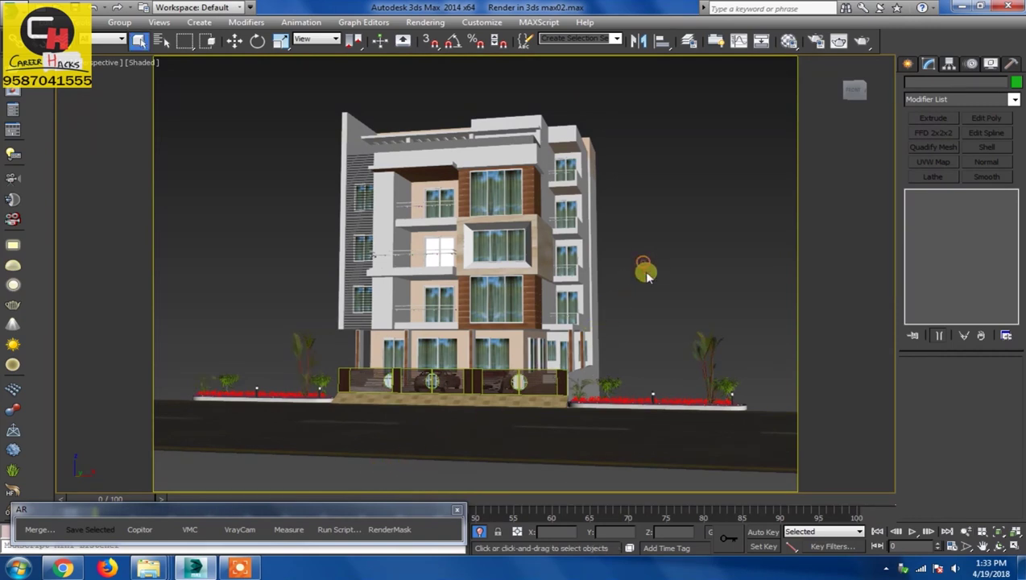
key(shift+f)
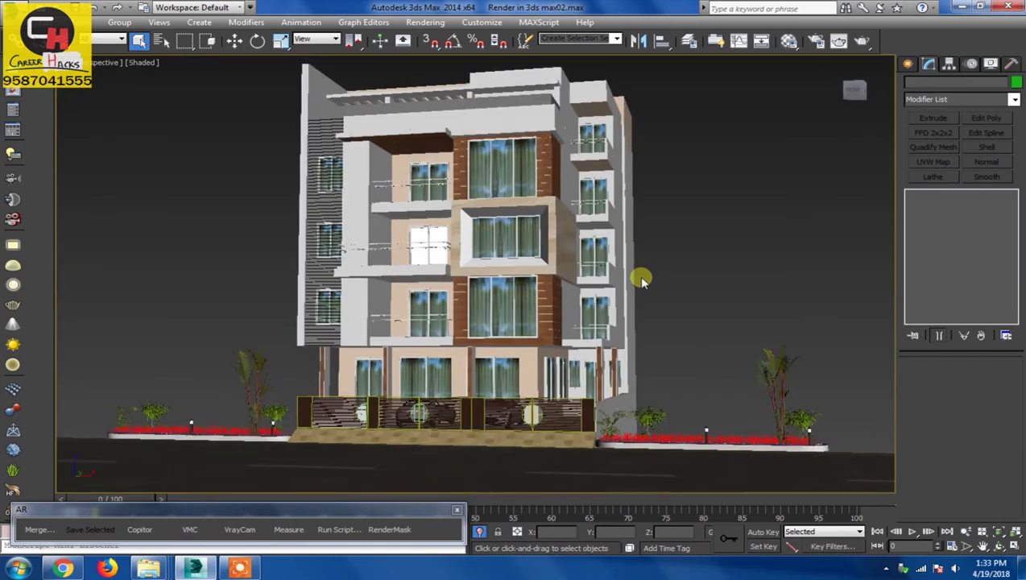
mouse_move(710, 320)
alt+middle_down()
mouse_move(670, 291)
mouse_move(662, 340)
mouse_move(680, 312)
alt+middle_up()
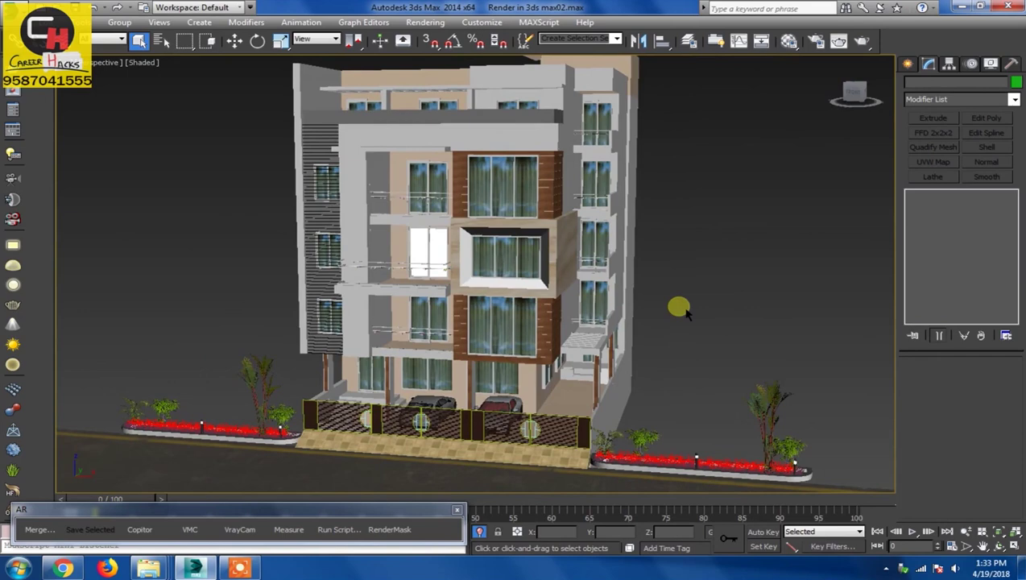
key(shift+f)
- Set Output Size to HDTV (video) at 600 × 338 and close Render Setup
click(815, 40)
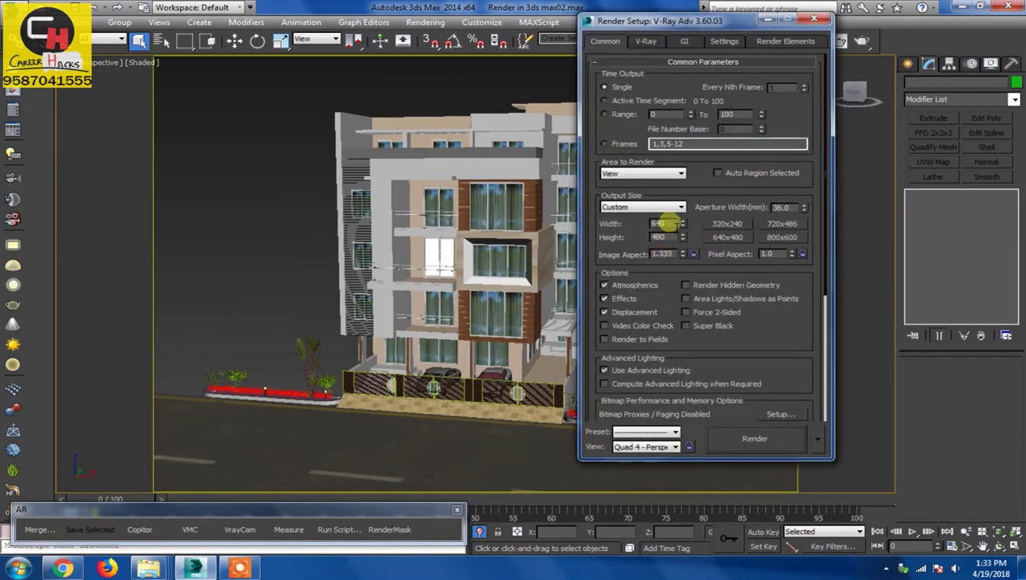
click(678, 208)
click(621, 354)
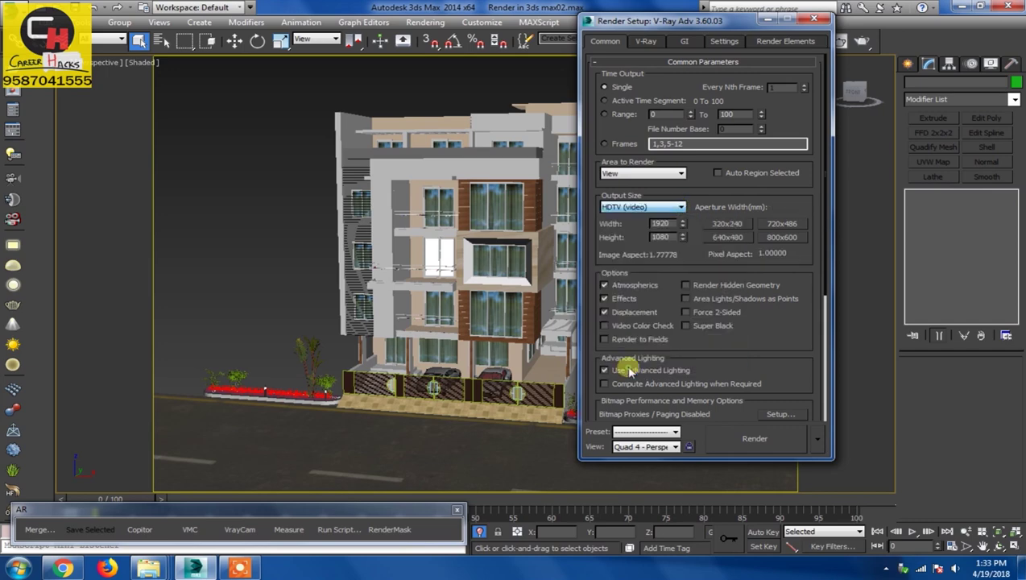
drag(662, 223, 613, 226)
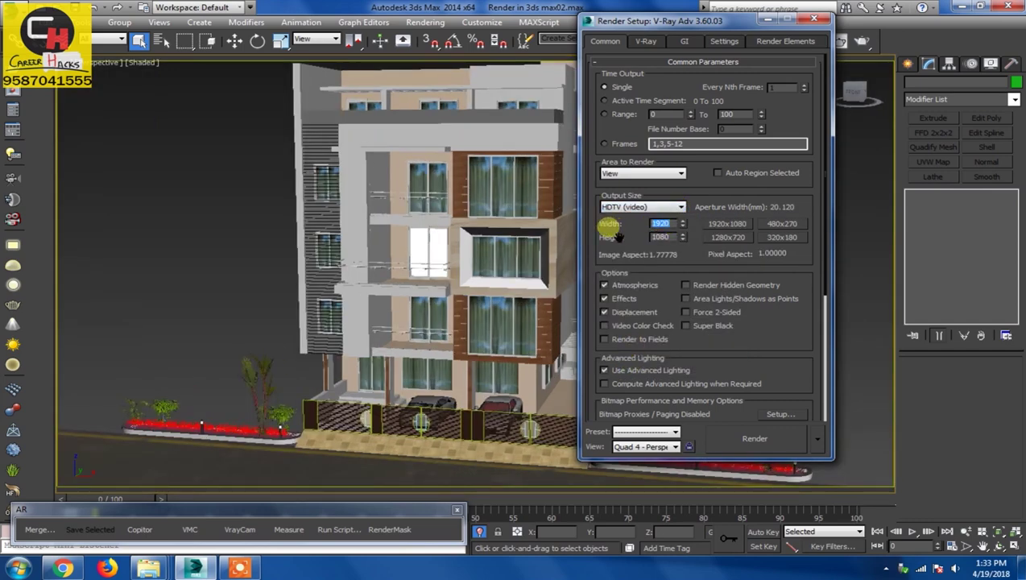
click(814, 18)
mouse_move(497, 346)
alt+middle_down()
mouse_move(505, 351)
mouse_move(423, 291)
mouse_move(460, 307)
mouse_move(458, 323)
alt+middle_up()
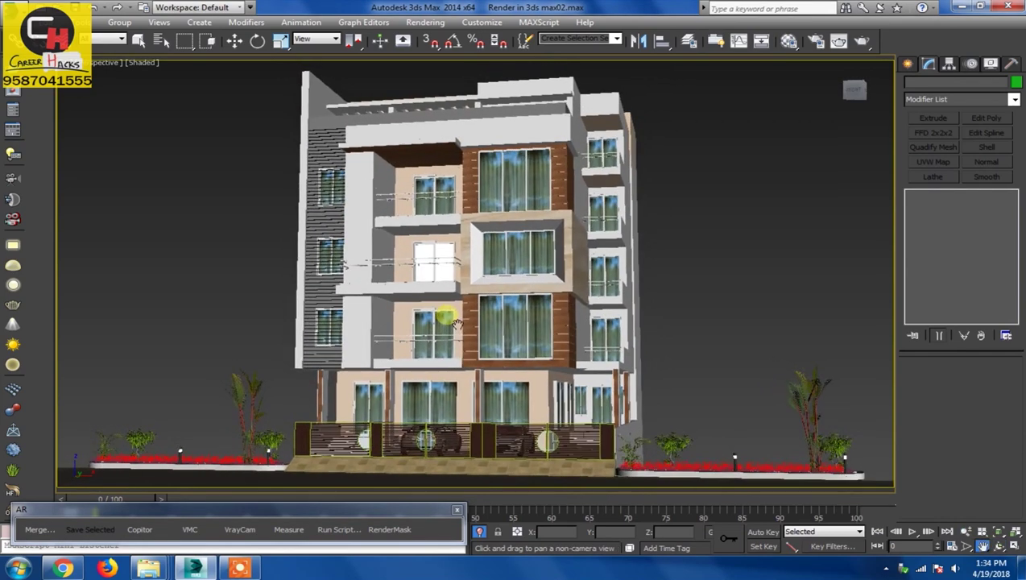
- Create a camera matching the current perspective view with Ctrl+C
right_click(456, 322)
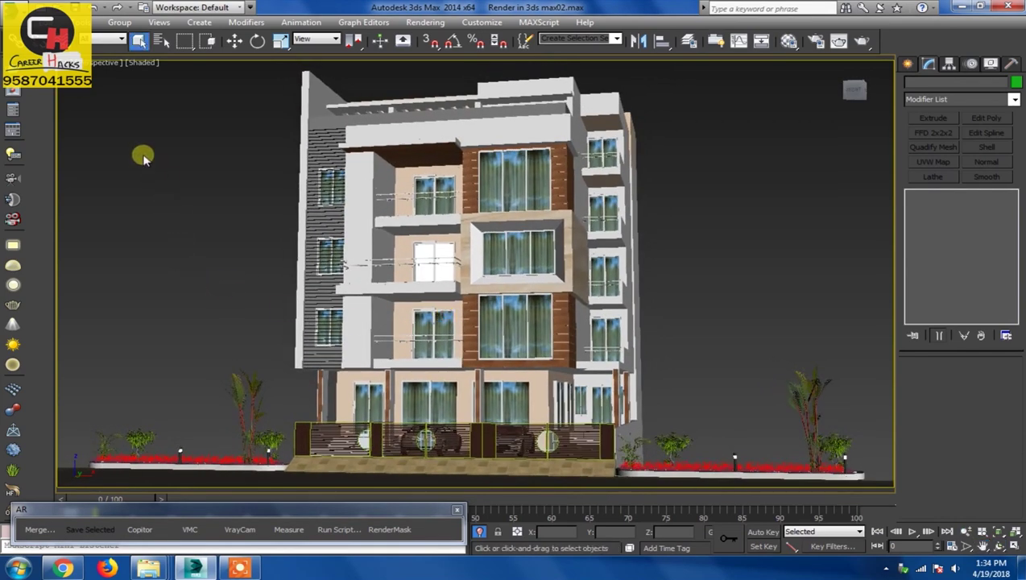
click(106, 62)
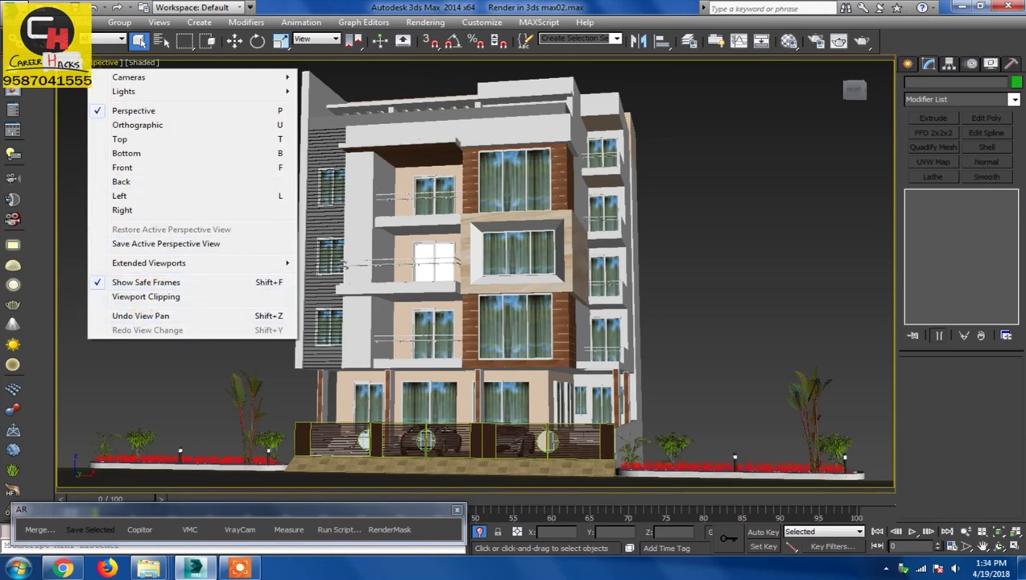
key(Escape)
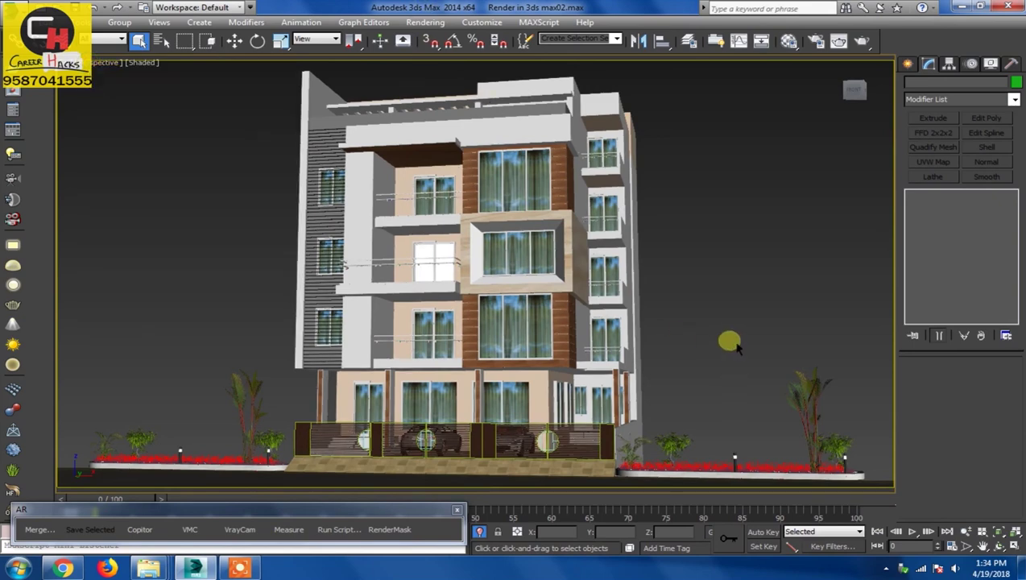
key(ctrl+c)
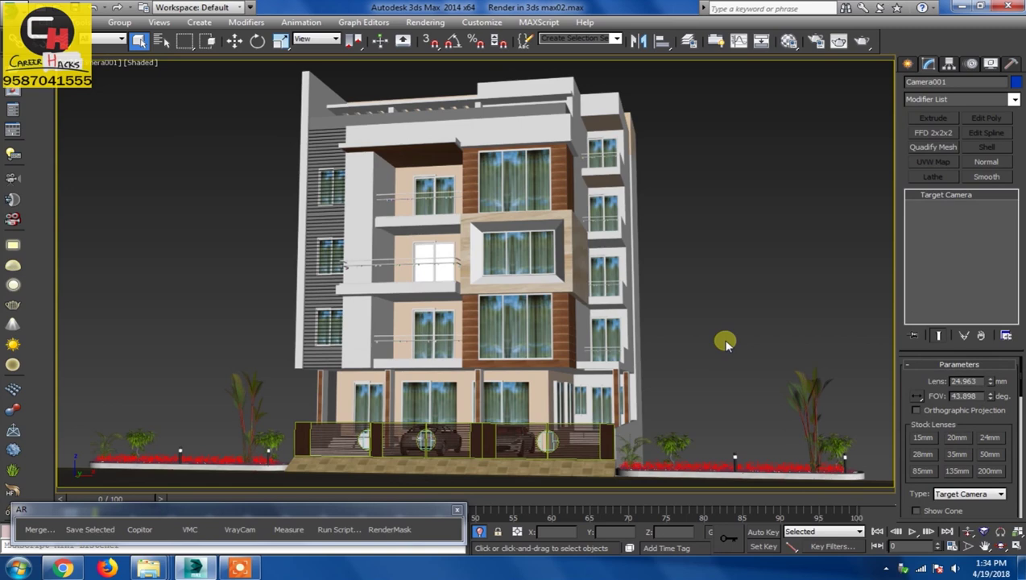
- Select Camera001 from the viewport label menu, showing its 24.963 mm lens and 43.898° FOV
click(928, 64)
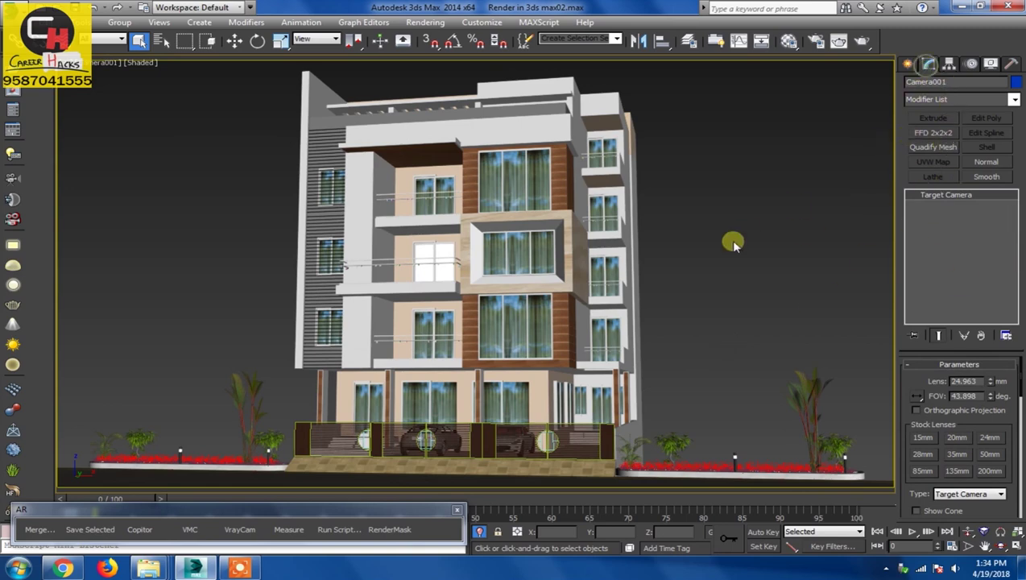
click(95, 62)
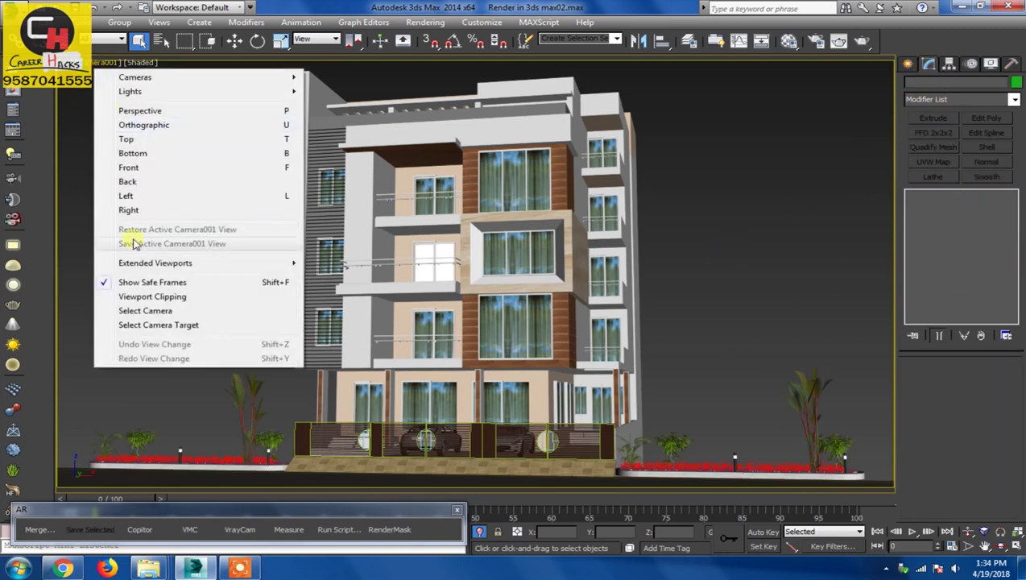
click(143, 310)
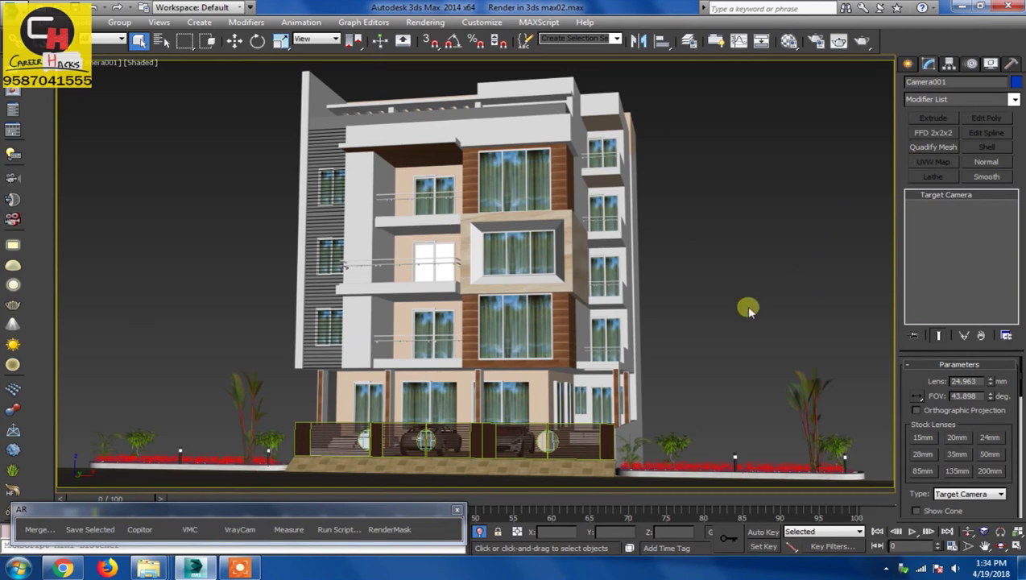
- Switch to a wireframe Top view and pan across the site plan
key(t)
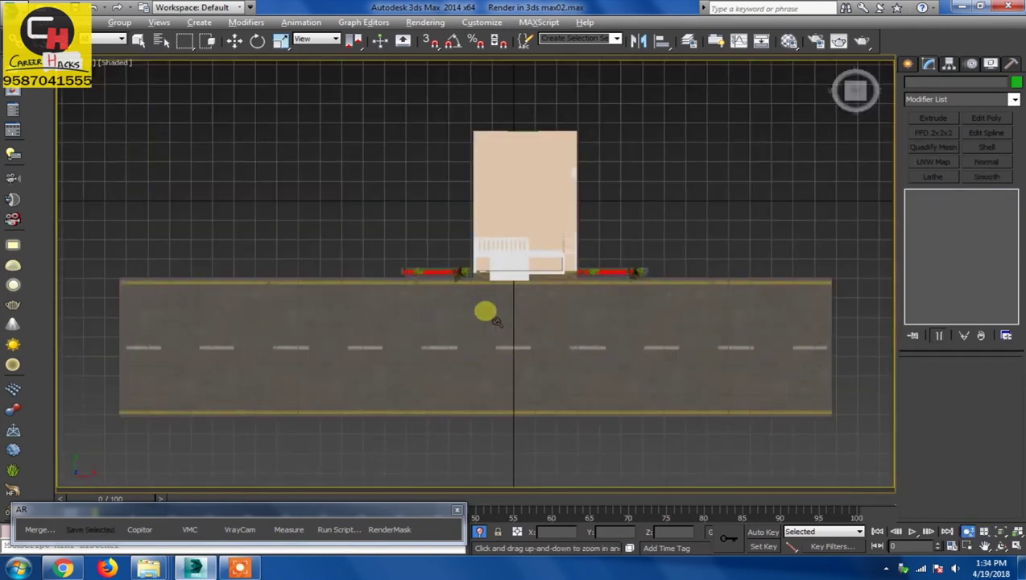
scroll(499, 346, down, 3)
middle_drag(647, 429, 614, 398)
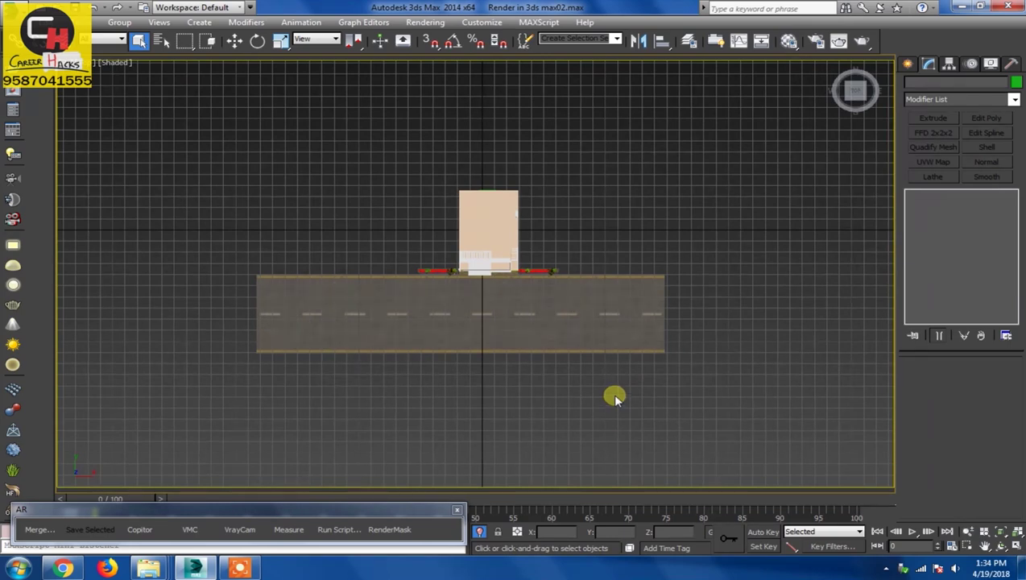
key(F3)
middle_drag(497, 380, 480, 370)
scroll(505, 349, up, 2)
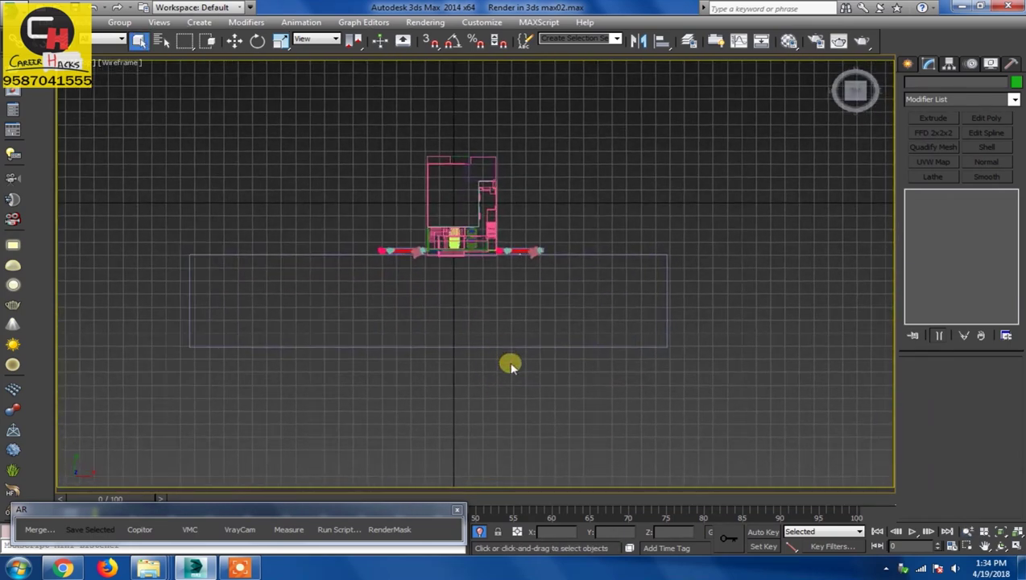
scroll(503, 354, up, 2)
scroll(491, 310, up, 1)
middle_drag(494, 305, 525, 330)
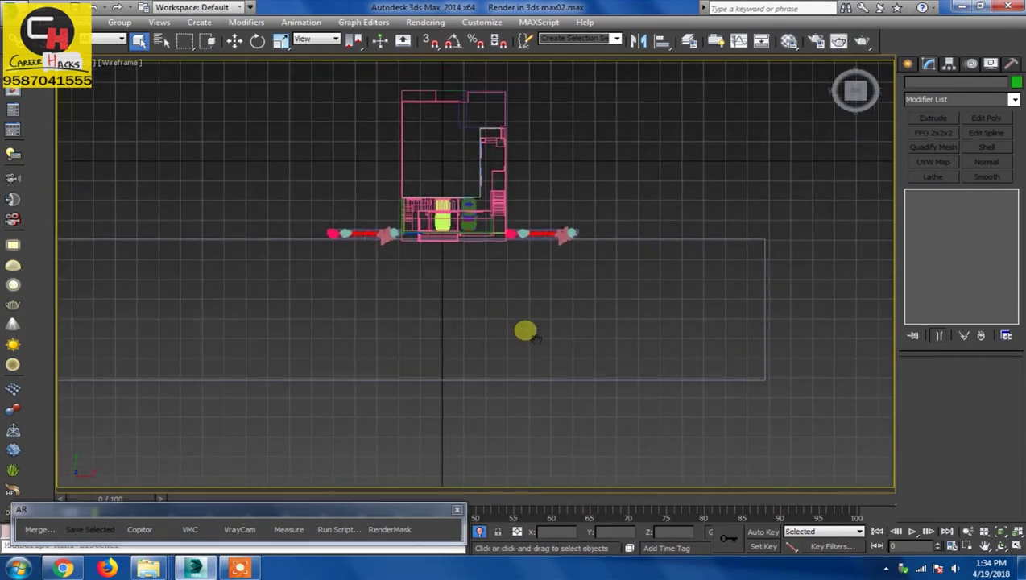
scroll(481, 394, up, 1)
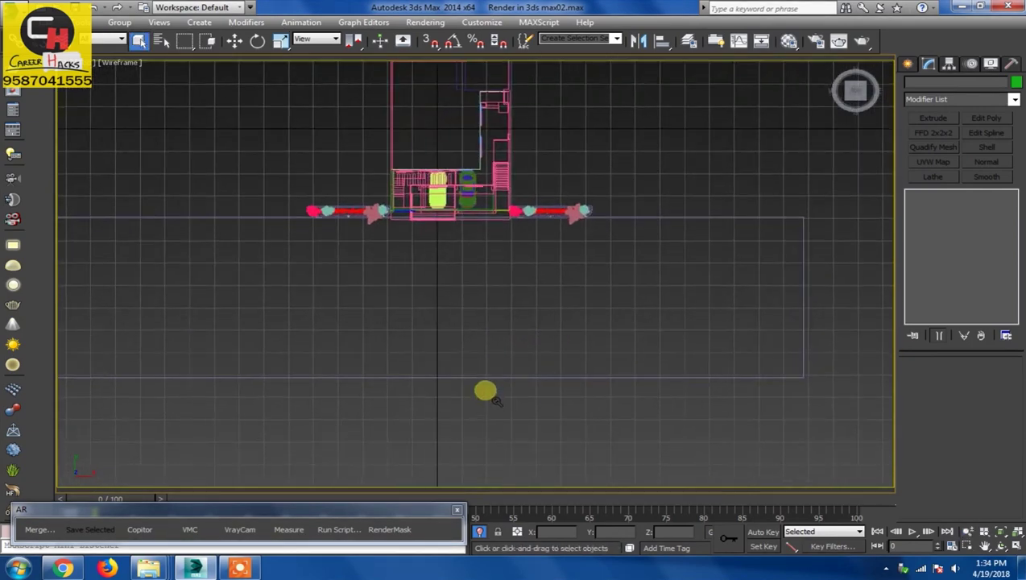
mouse_move(522, 293)
middle_down()
mouse_move(550, 371)
mouse_move(567, 319)
middle_up()
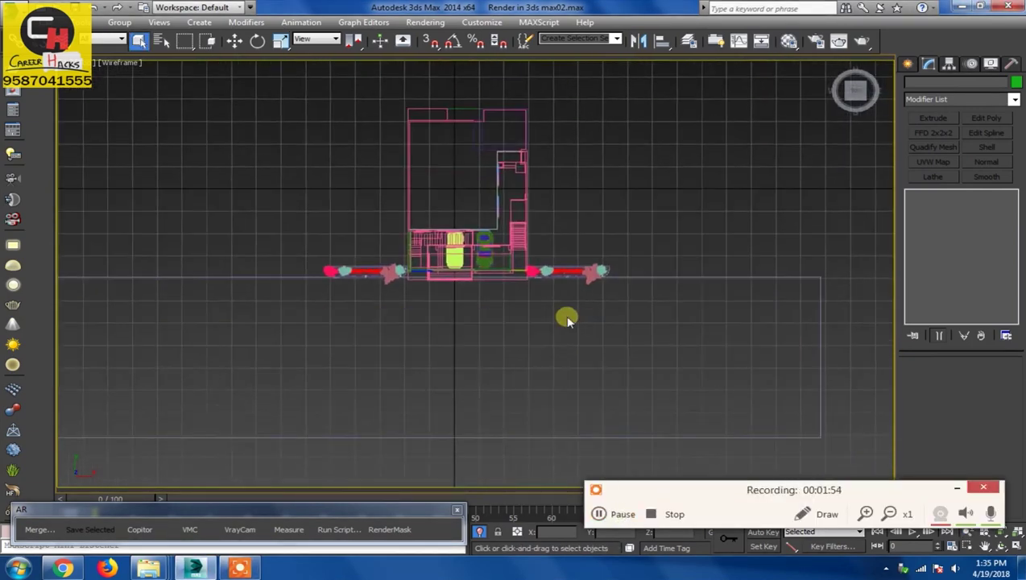
middle_drag(536, 375, 496, 272)
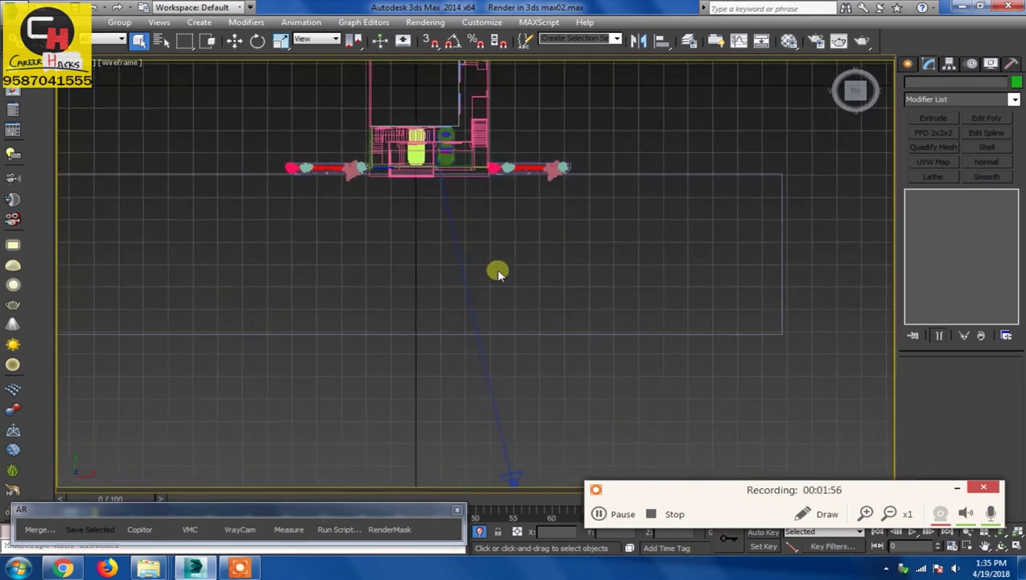
- Recentre the plan, then switch to Perspective and orbit the building and camera in 3D
scroll(510, 257, down, 2)
scroll(518, 325, down, 2)
scroll(531, 333, down, 2)
scroll(538, 337, up, 2)
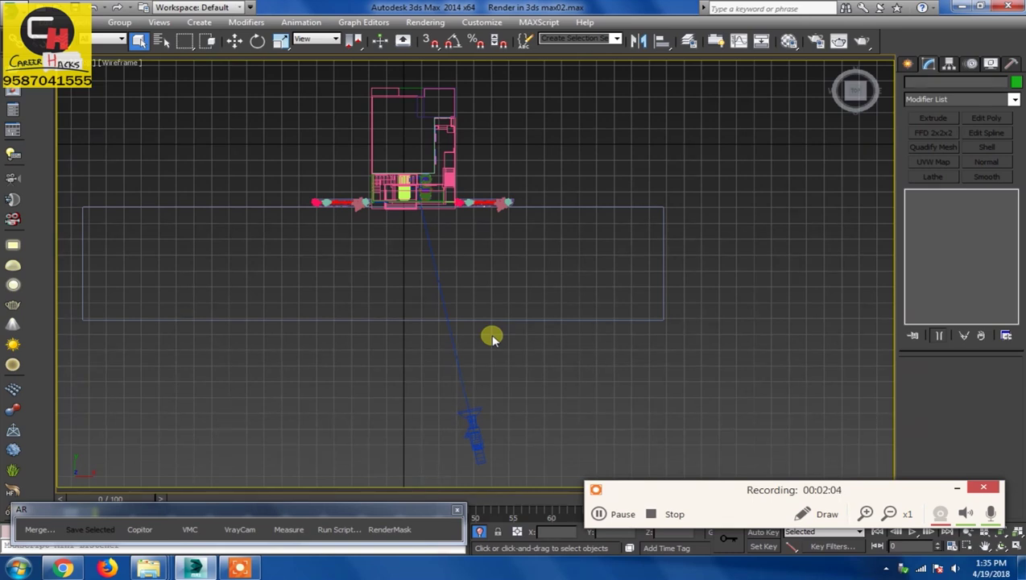
middle_drag(501, 337, 542, 352)
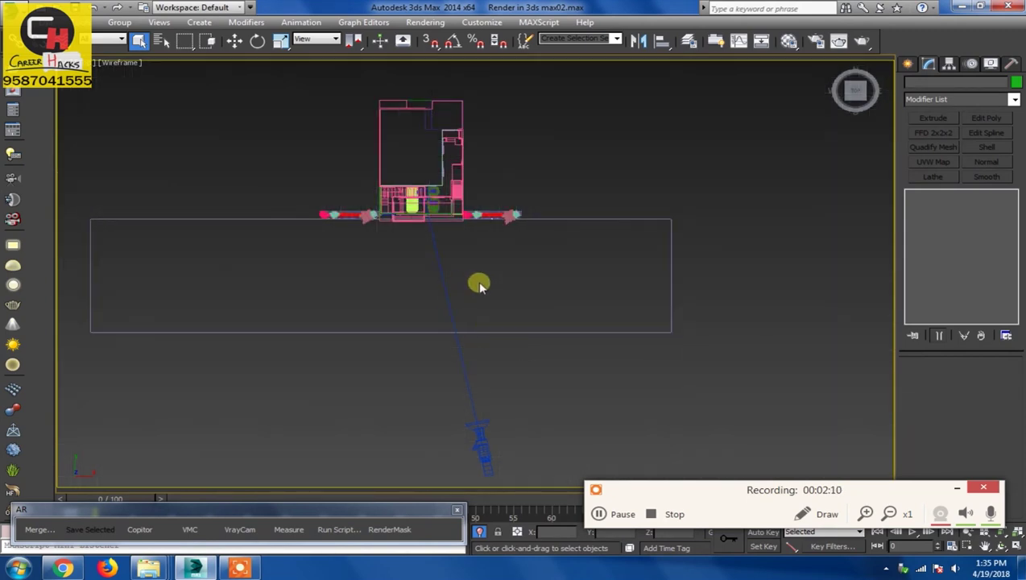
middle_drag(479, 282, 504, 306)
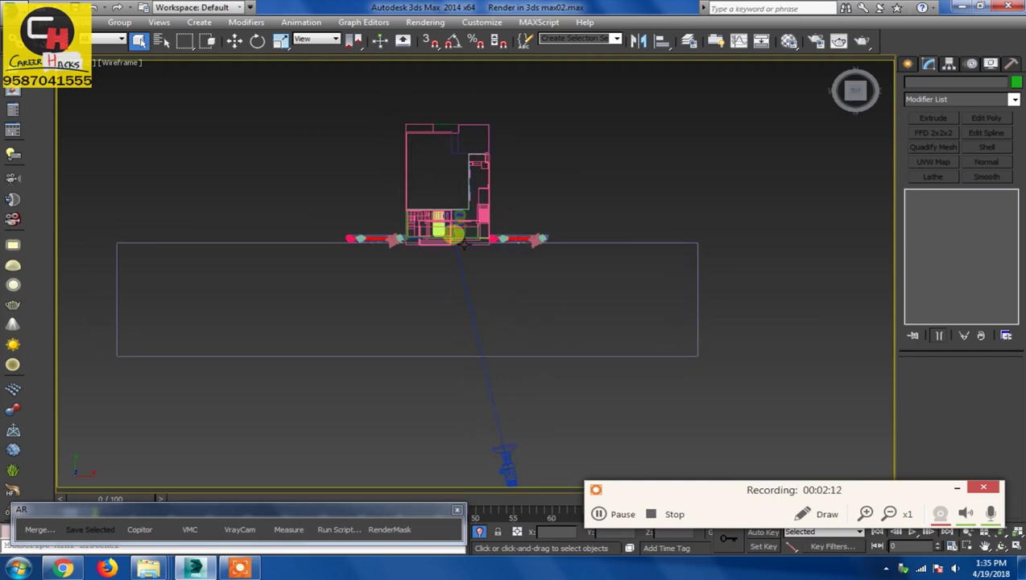
scroll(448, 231, up, 5)
middle_drag(514, 427, 522, 467)
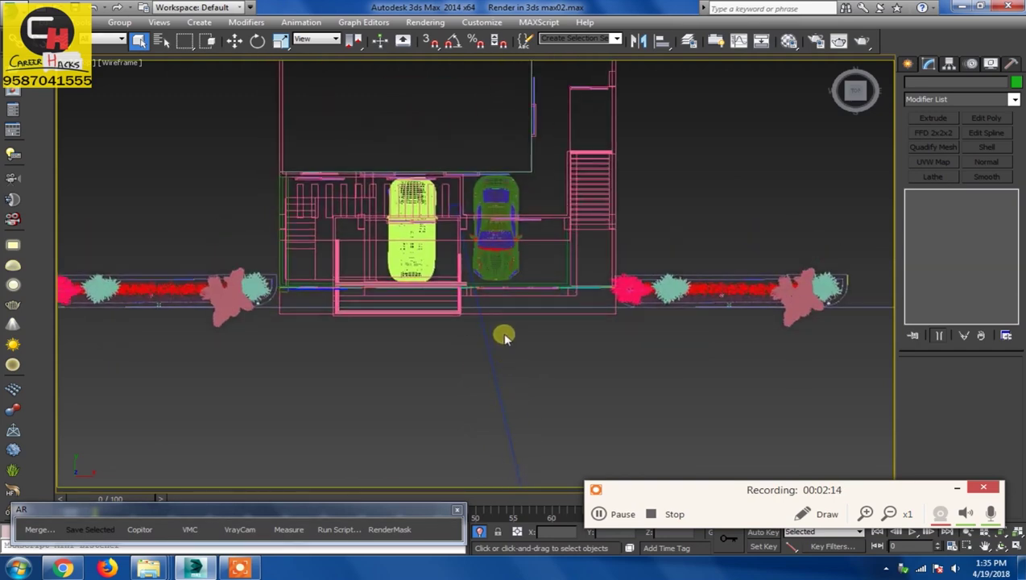
key(p)
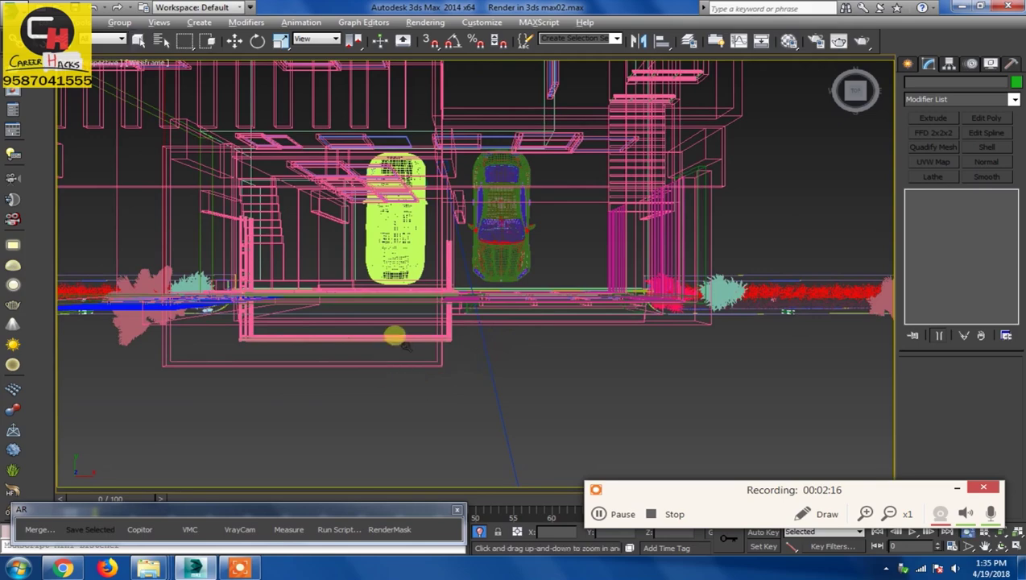
scroll(424, 418, down, 3)
mouse_move(425, 413)
alt+middle_down()
mouse_move(412, 328)
mouse_move(393, 317)
mouse_move(391, 366)
alt+middle_up()
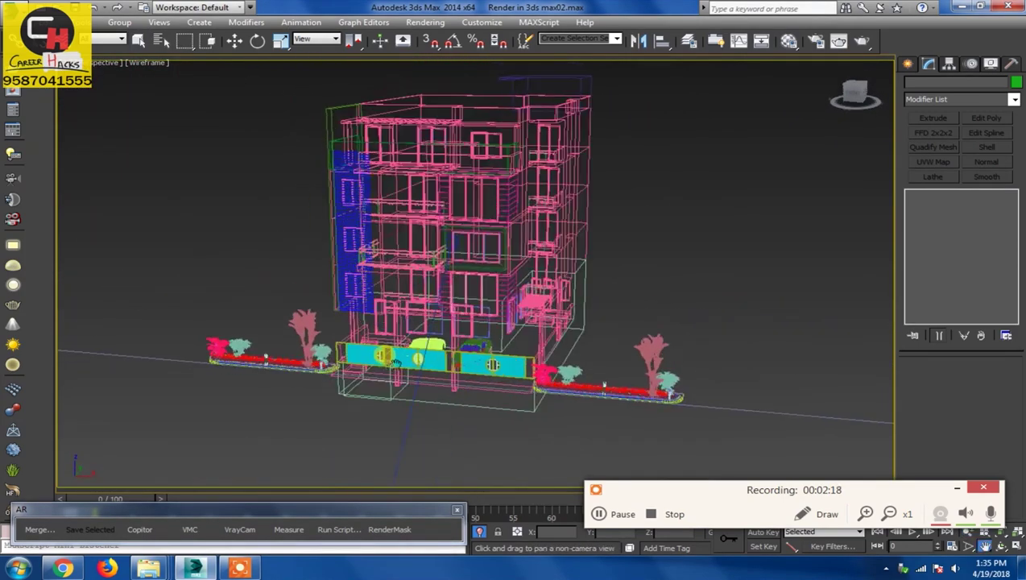
- Draw a test rectangle shape on the ground beside the building
click(907, 64)
click(928, 84)
click(985, 157)
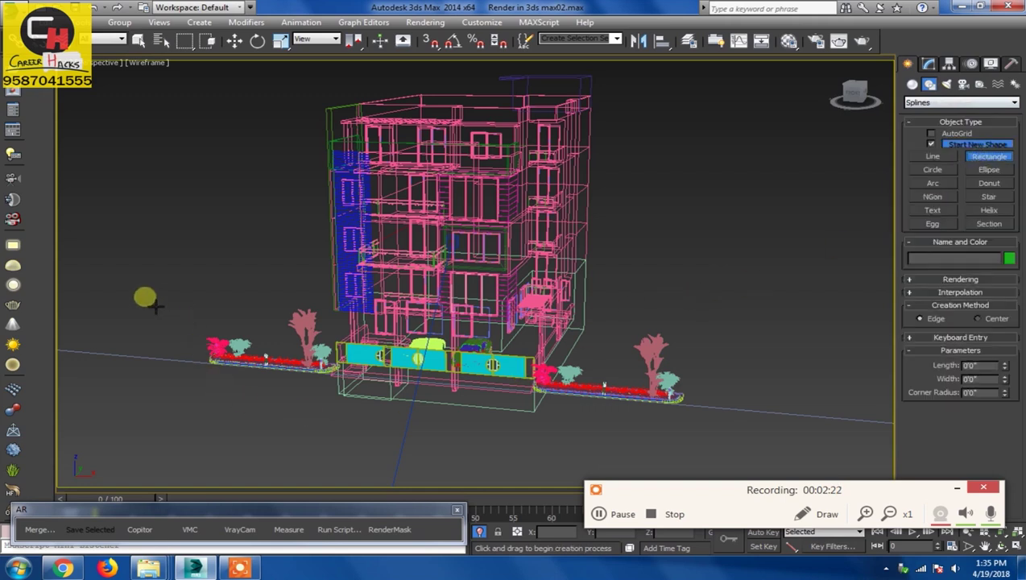
drag(131, 303, 190, 414)
click(225, 455)
- Move the timeline to frame 20, undo the rectangle and clear the selection
click(256, 498)
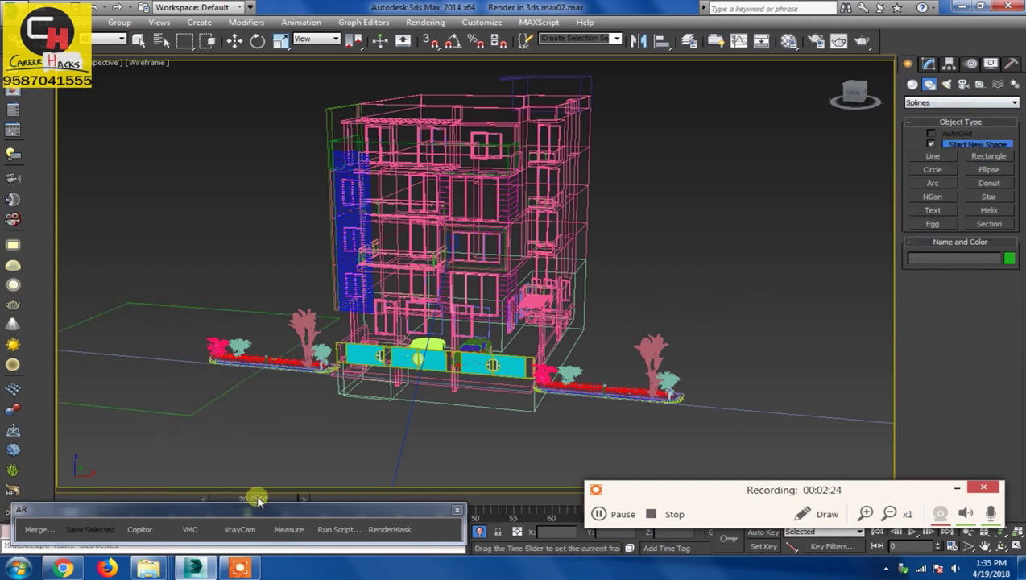
key(ctrl+z)
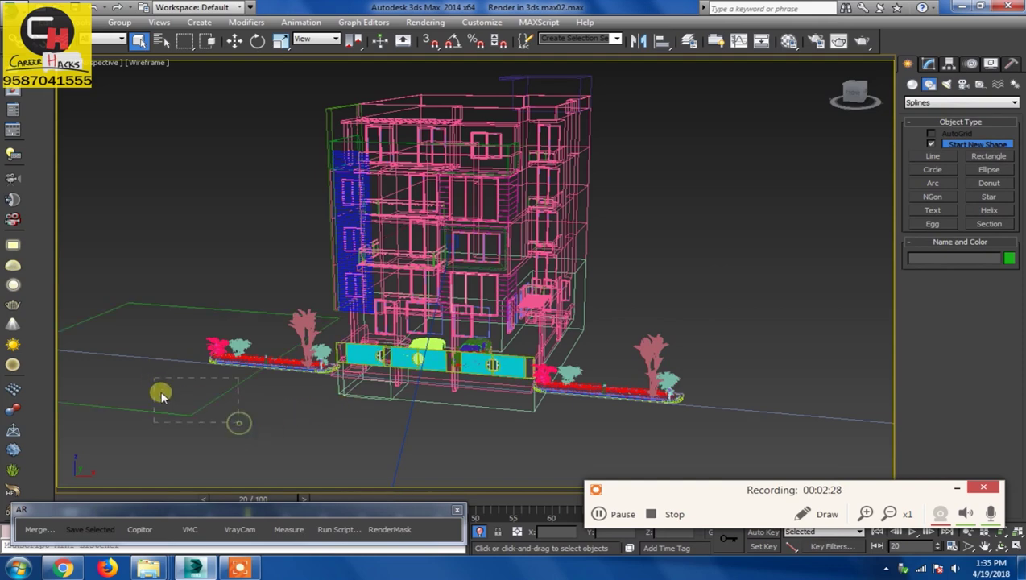
key(ctrl+z)
click(313, 449)
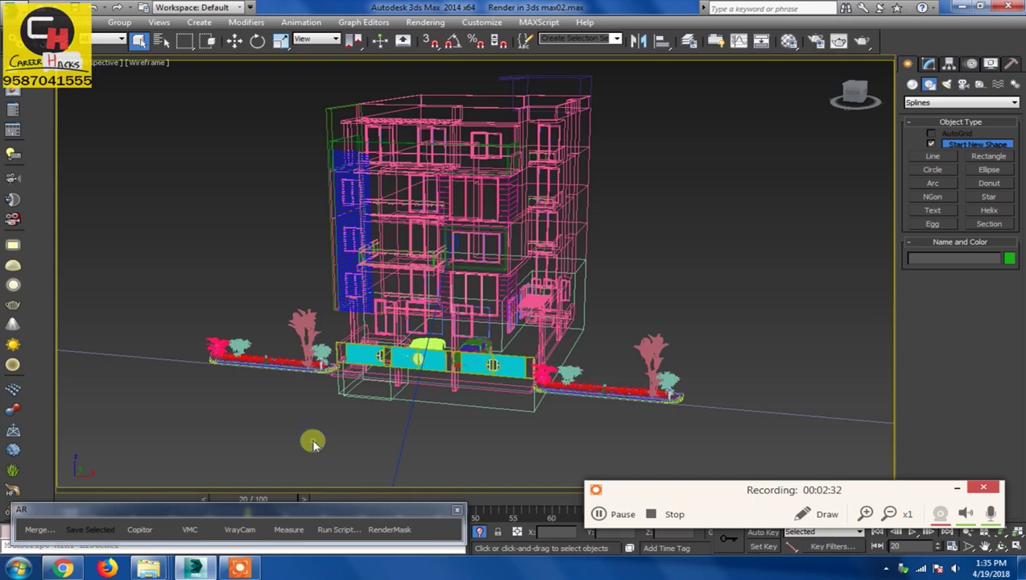
scroll(273, 379, up, 3)
scroll(233, 342, down, 5)
scroll(282, 379, up, 1)
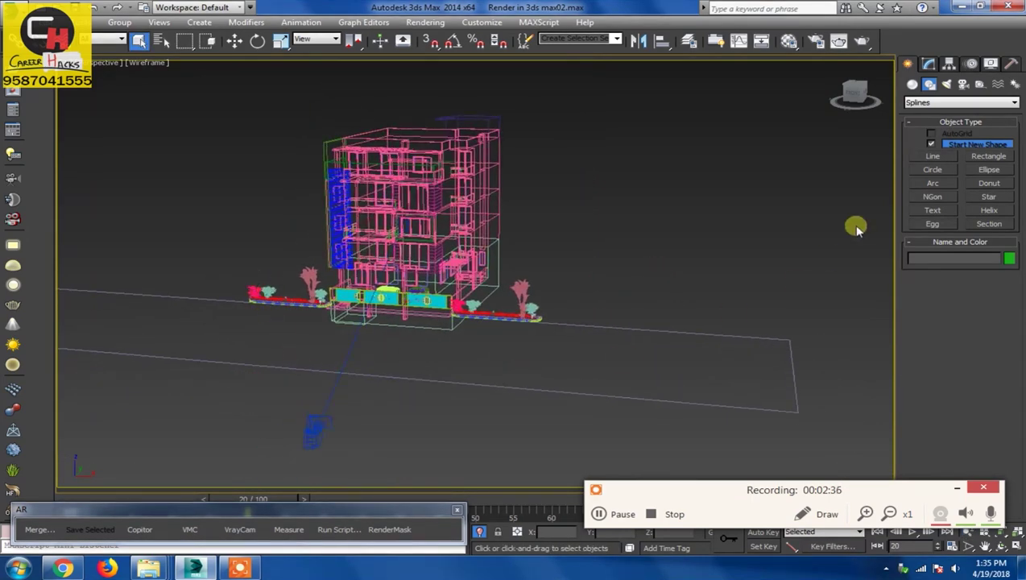
click(948, 86)
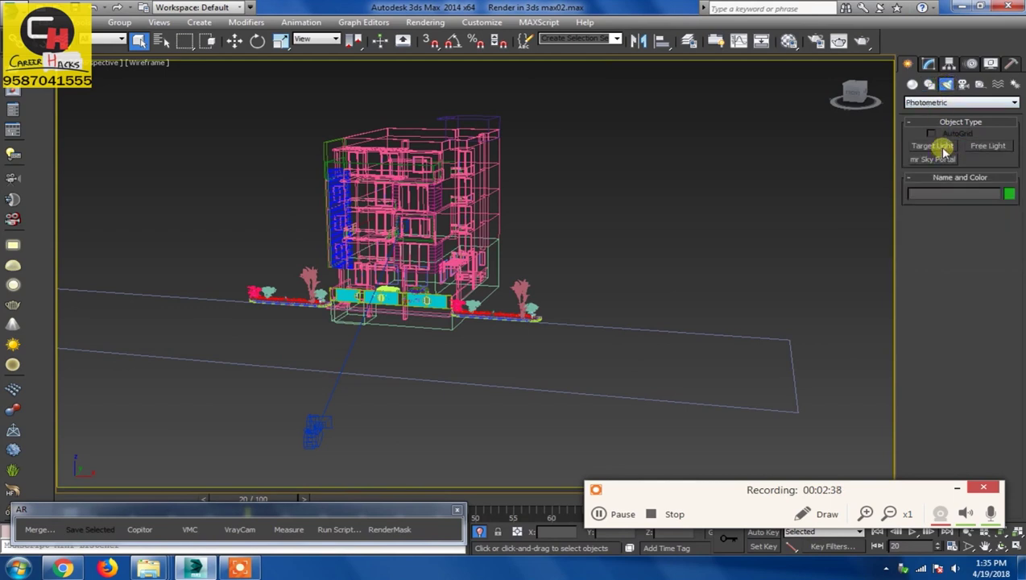
- Switch the light category to VRay and draw a VRayLight plane in front of the building
click(940, 103)
click(934, 131)
click(933, 146)
drag(469, 436, 664, 311)
right_click(737, 352)
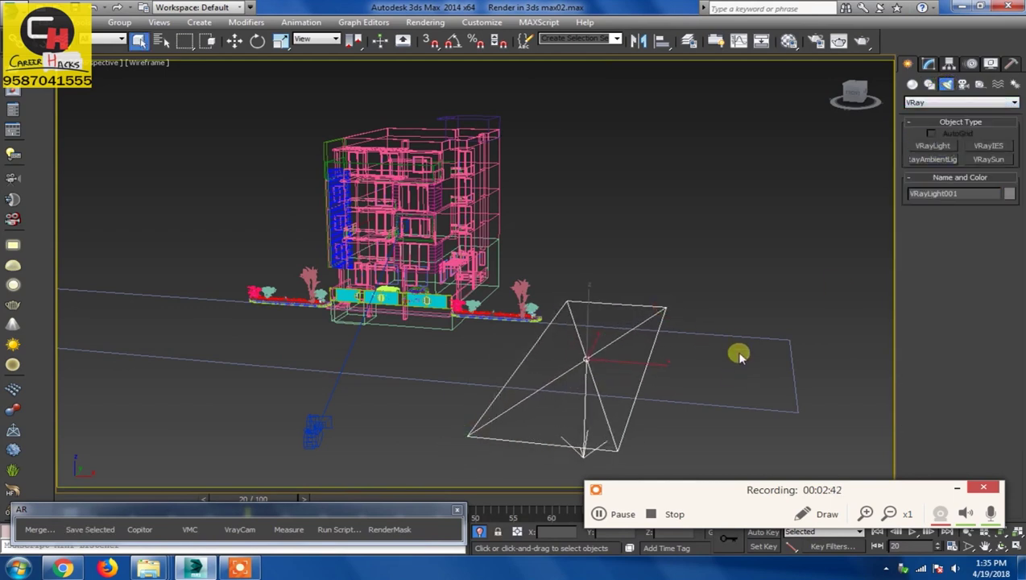
- Delete the trial plane light, undo, then reselect and delete it again
key(Delete)
key(ctrl+z)
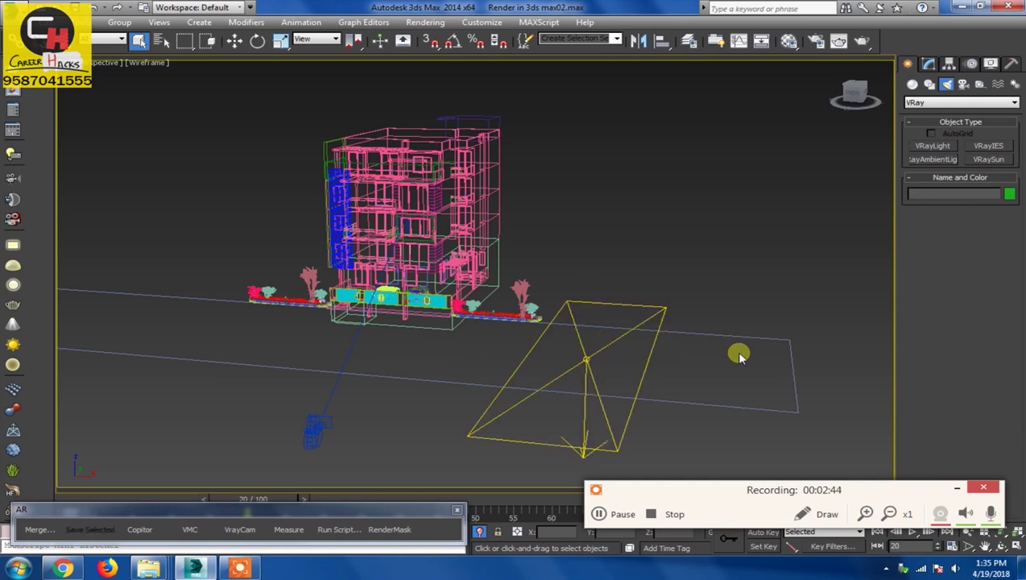
click(620, 327)
key(Delete)
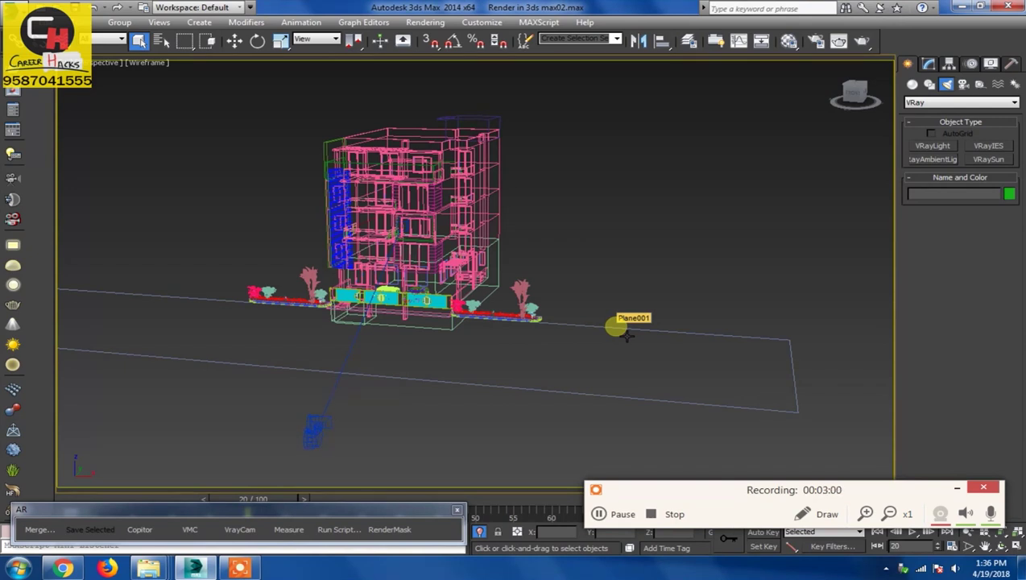
click(989, 64)
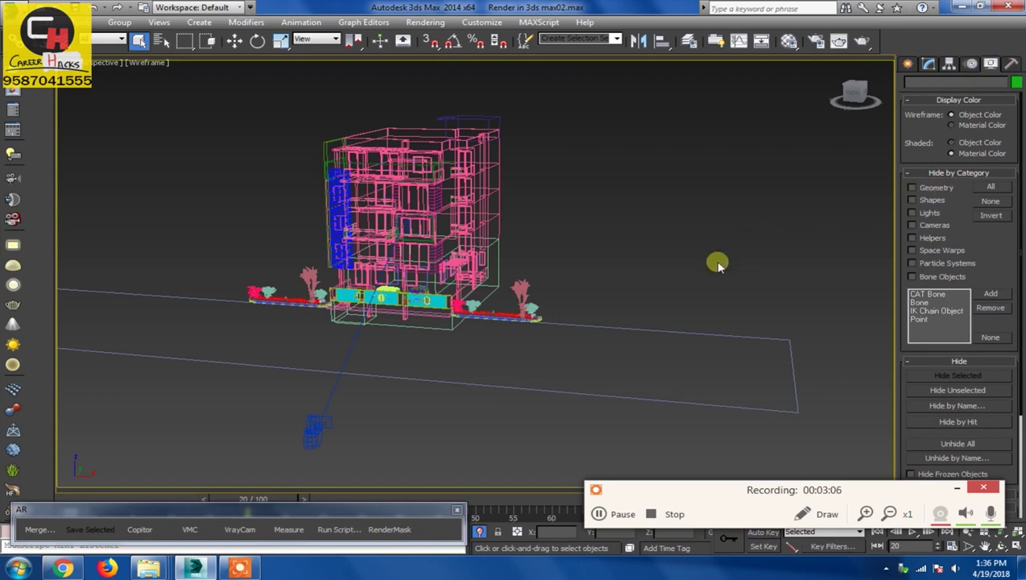
click(911, 212)
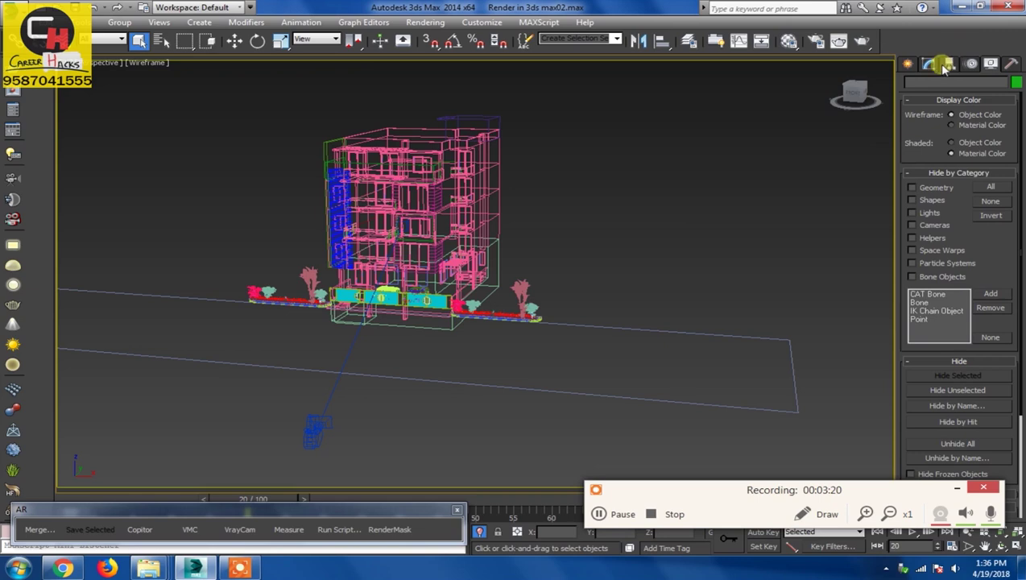
click(929, 64)
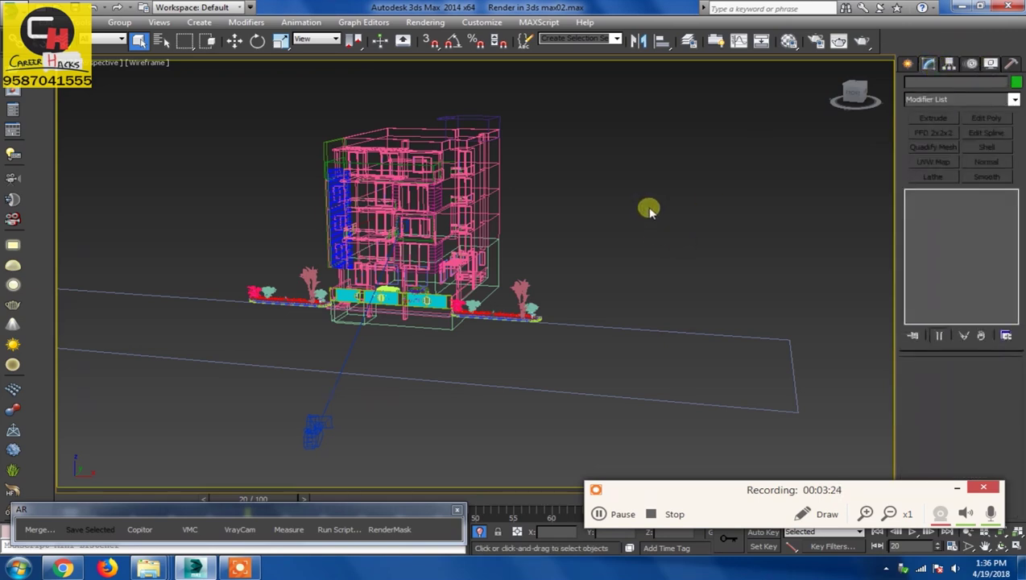
click(951, 488)
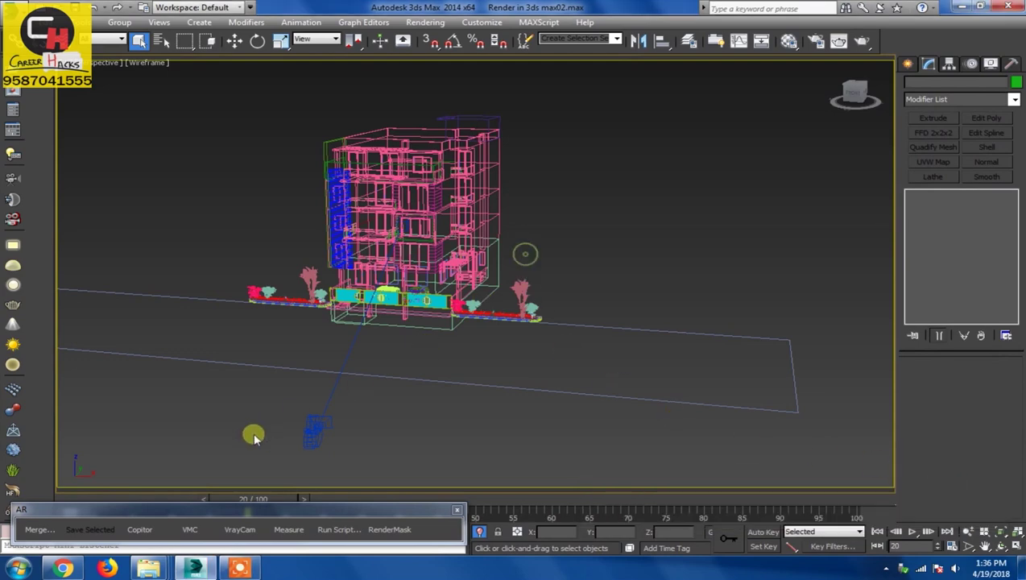
- Look through Camera001 shaded, then frame the building and camera in a Top view
click(310, 436)
key(c)
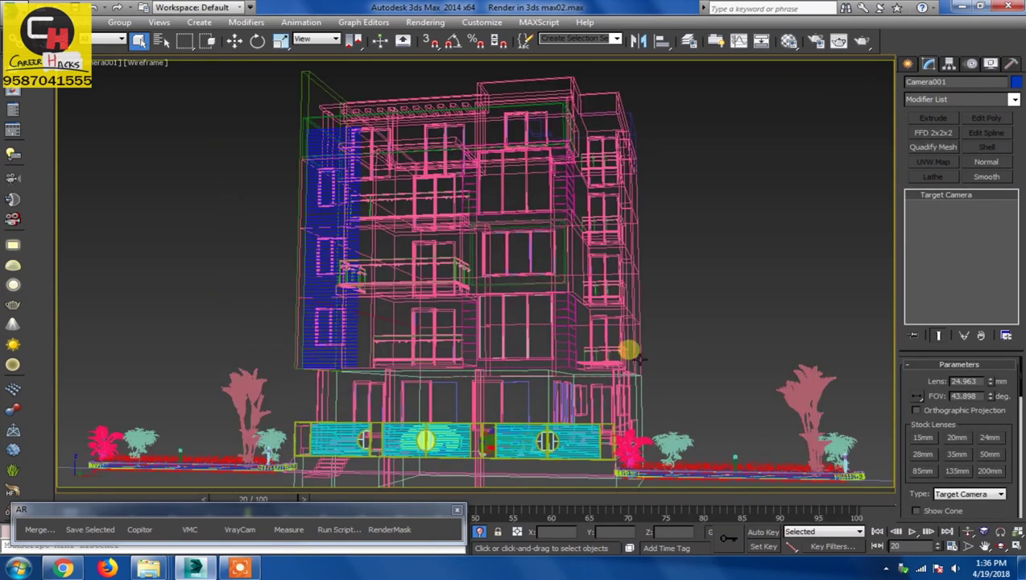
key(F3)
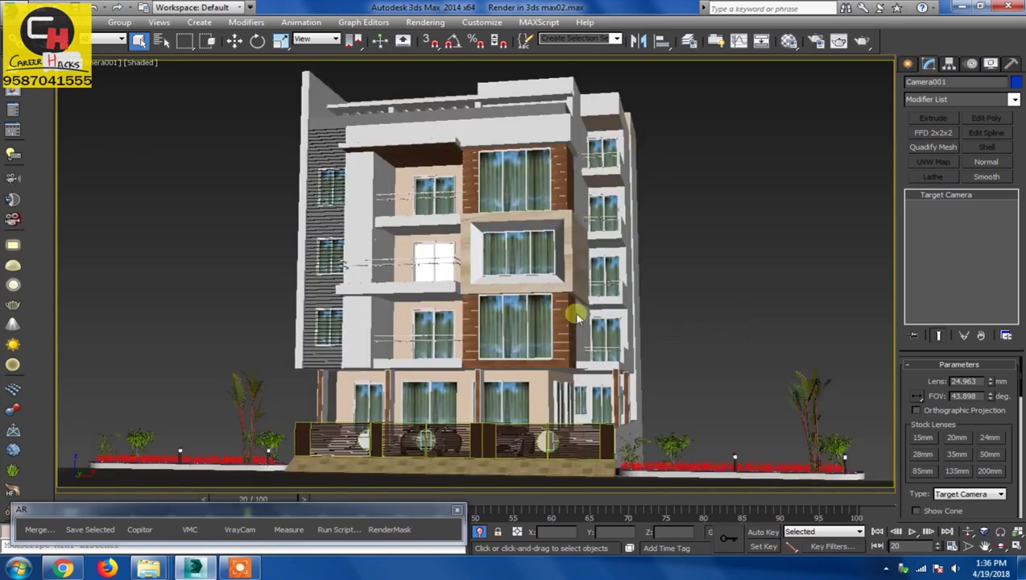
key(t)
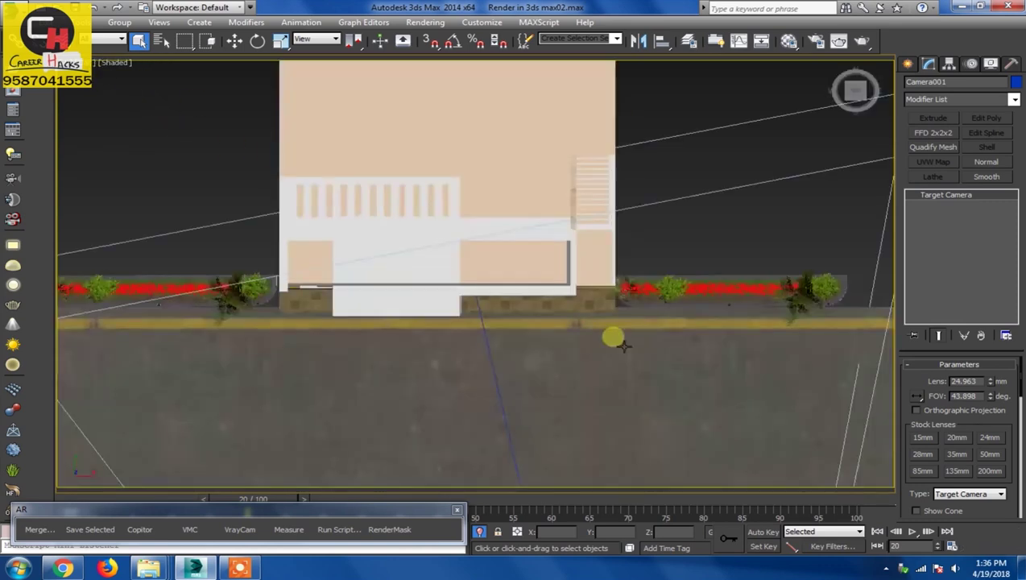
scroll(488, 334, down, 2)
scroll(556, 339, down, 2)
scroll(439, 274, down, 2)
click(547, 223)
mouse_move(673, 298)
middle_down()
mouse_move(637, 280)
mouse_move(641, 322)
middle_up()
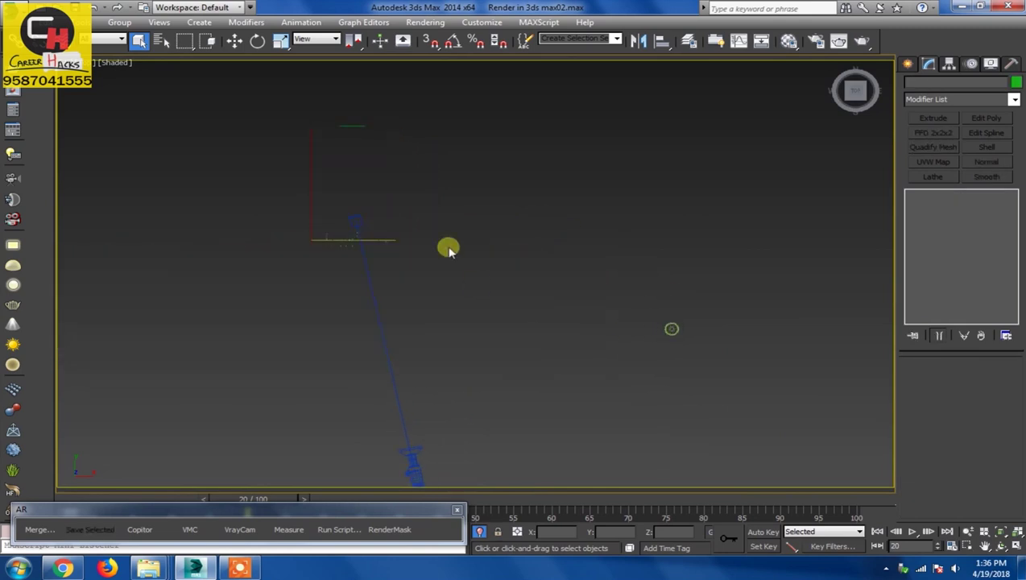
- Create a VRayPhysicalCamera with its target in the Top view
click(907, 63)
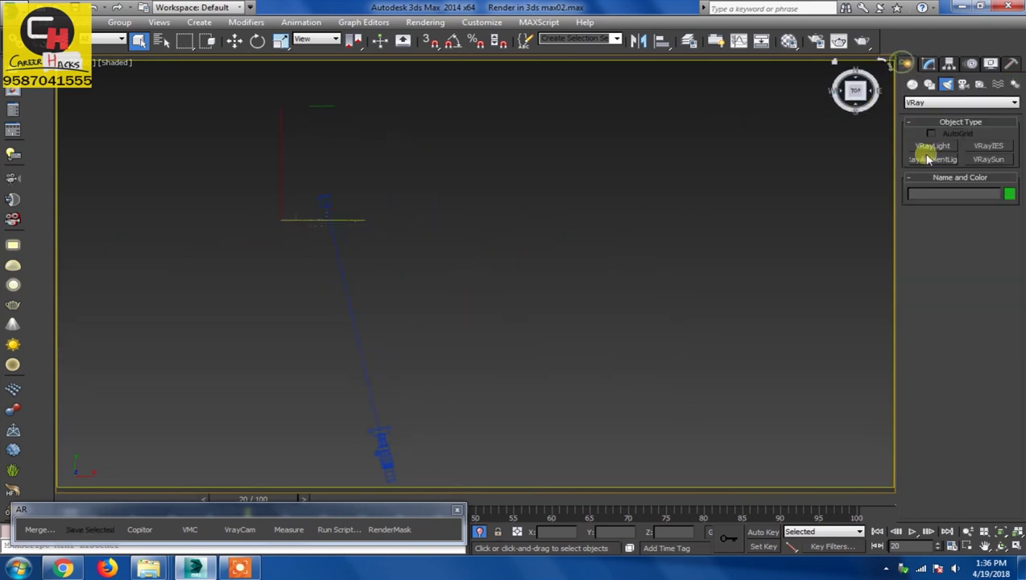
click(937, 103)
click(963, 84)
click(958, 102)
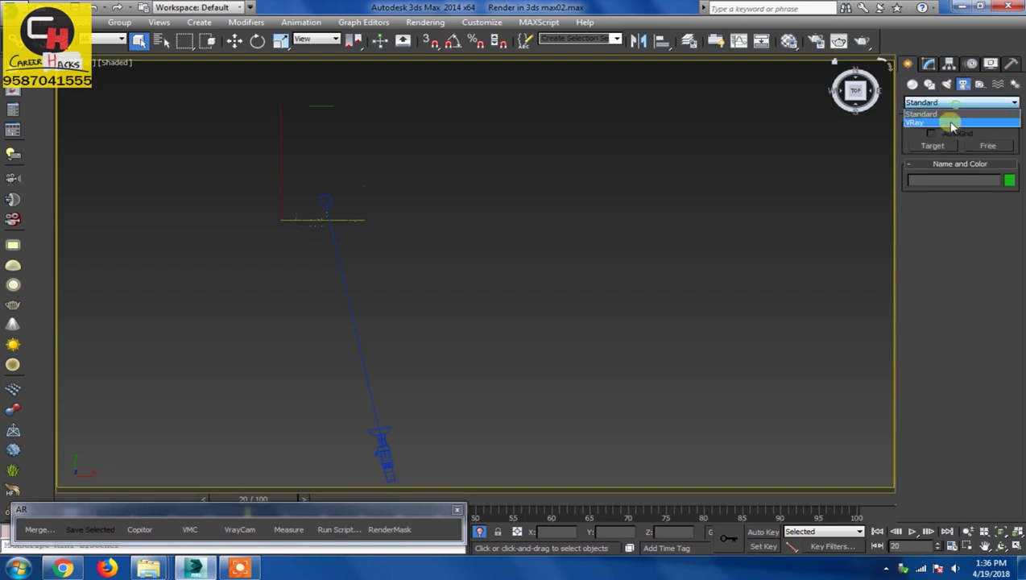
click(947, 119)
click(986, 146)
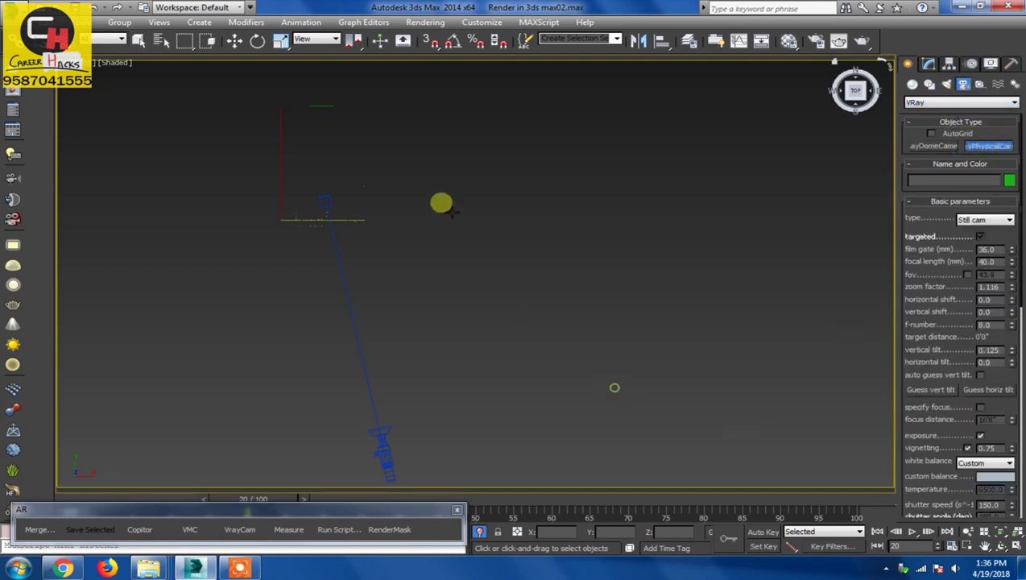
drag(614, 388, 548, 169)
right_click(668, 241)
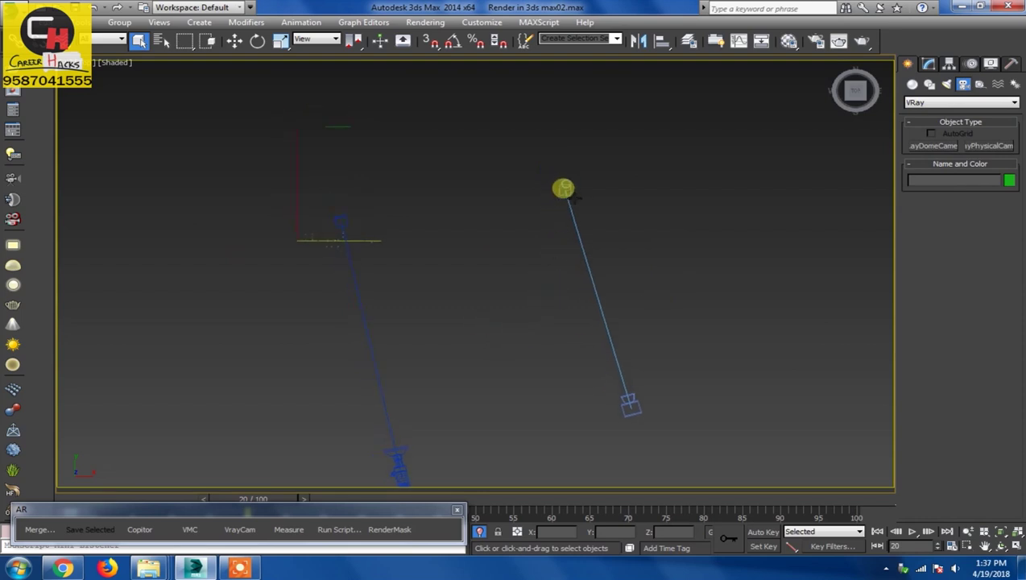
- Align the new camera's target to Camera001's target with Alt+A
click(564, 190)
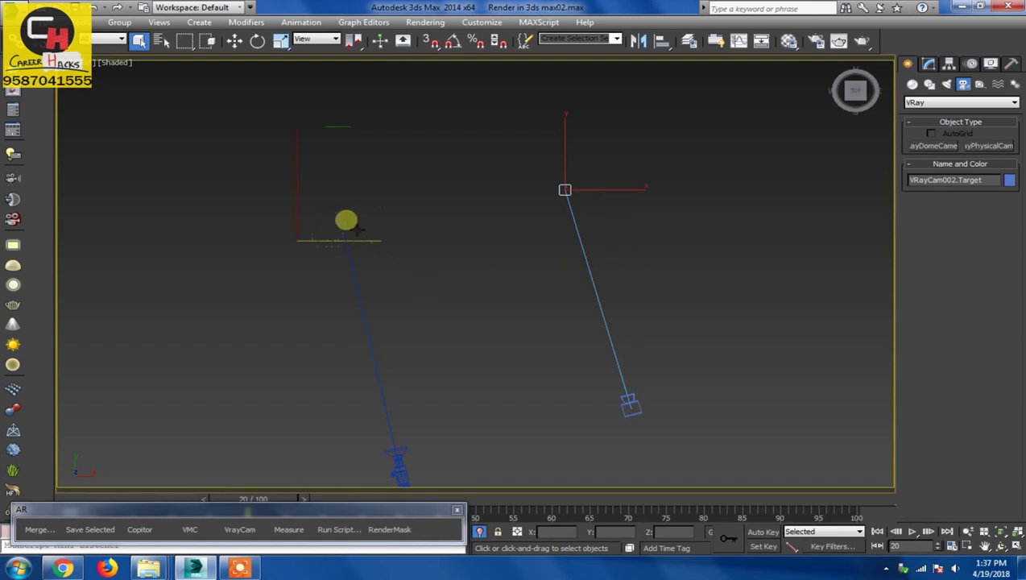
key(alt+a)
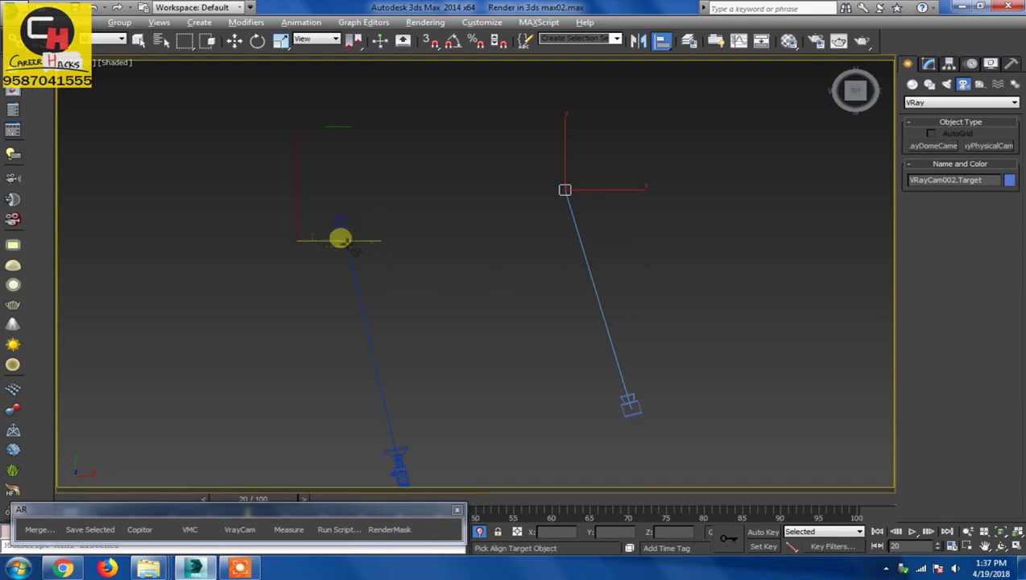
click(340, 224)
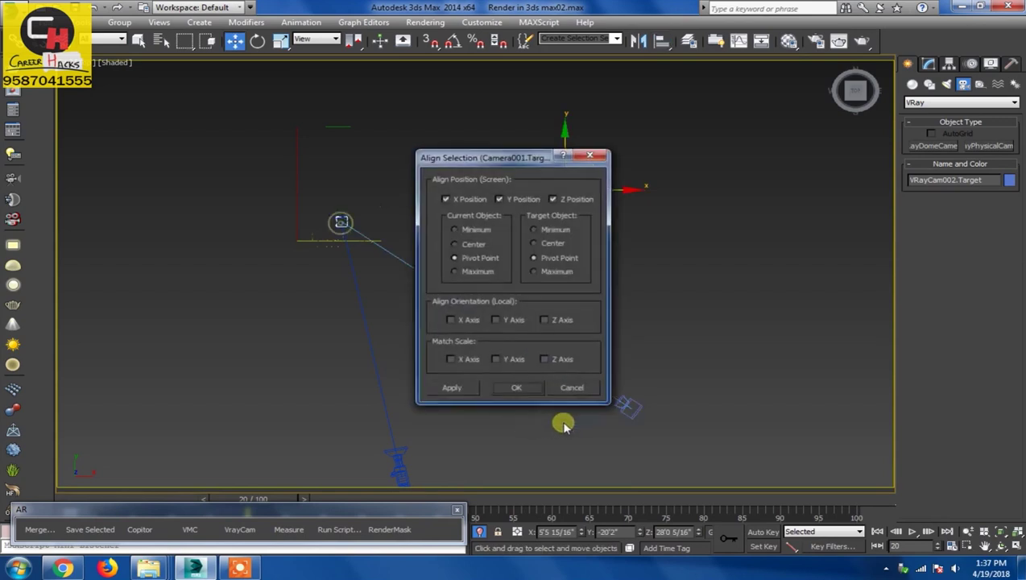
click(520, 384)
- Align the VRayCam002 body to Camera001's position with Alt+A
click(633, 409)
key(alt+a)
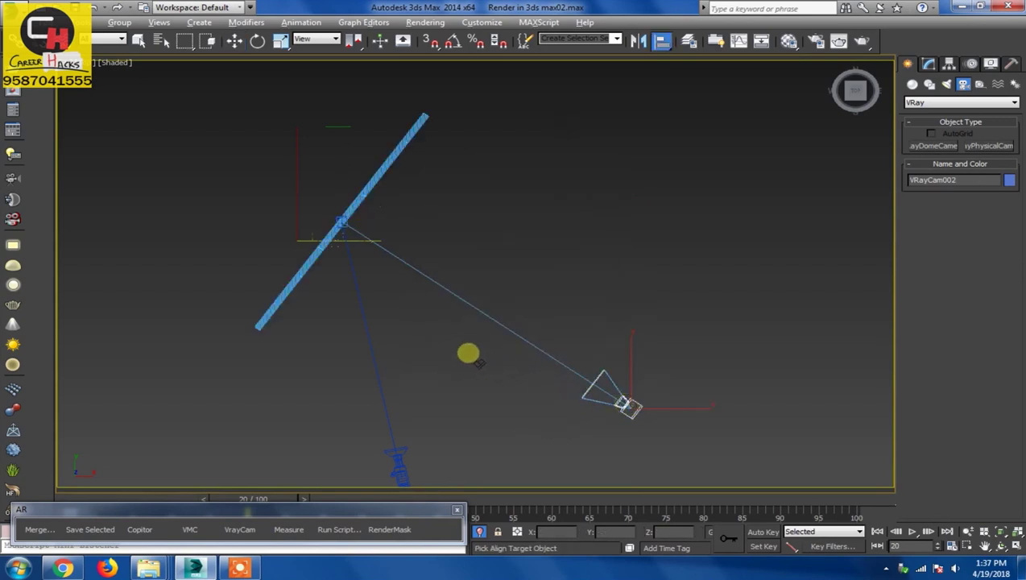
click(400, 471)
click(512, 388)
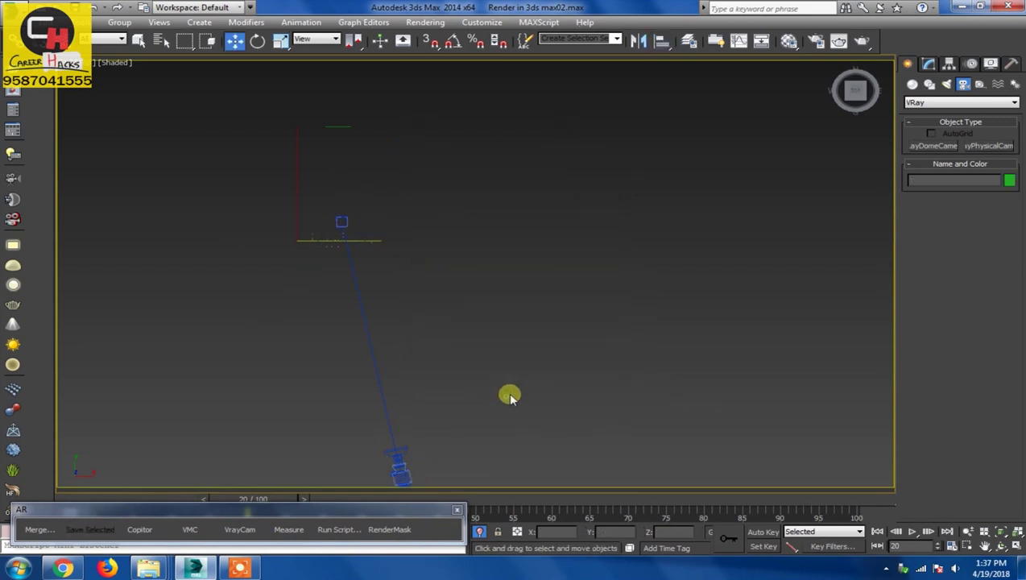
key(c)
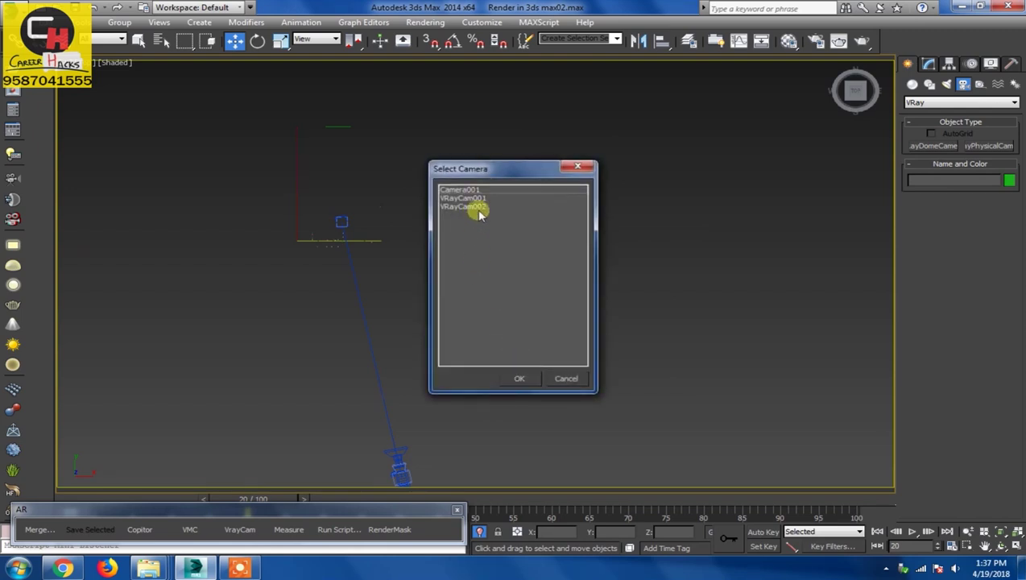
- Look through VRayCam002, select it and review its physical camera parameters in Modify
double_click(478, 207)
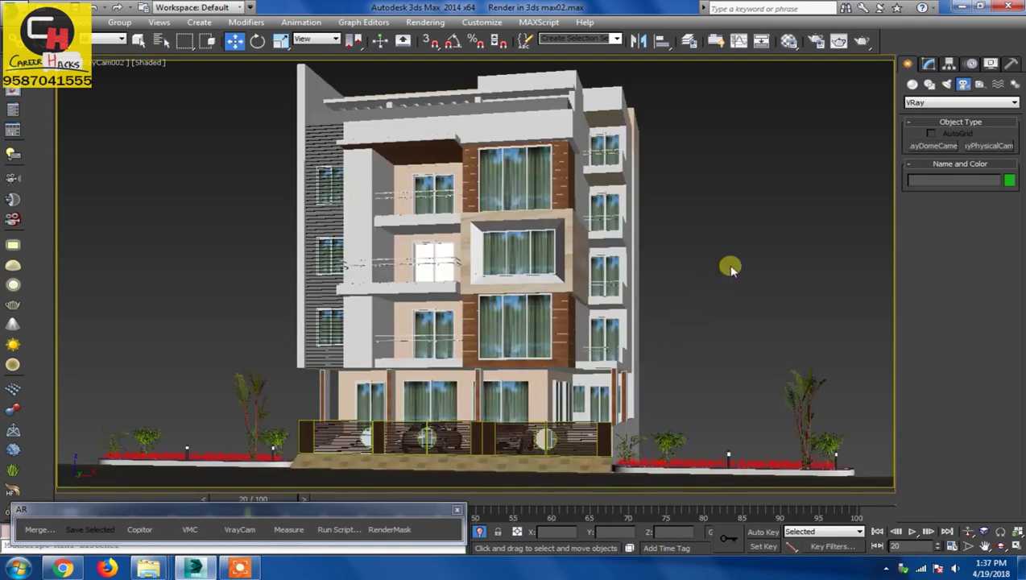
click(100, 68)
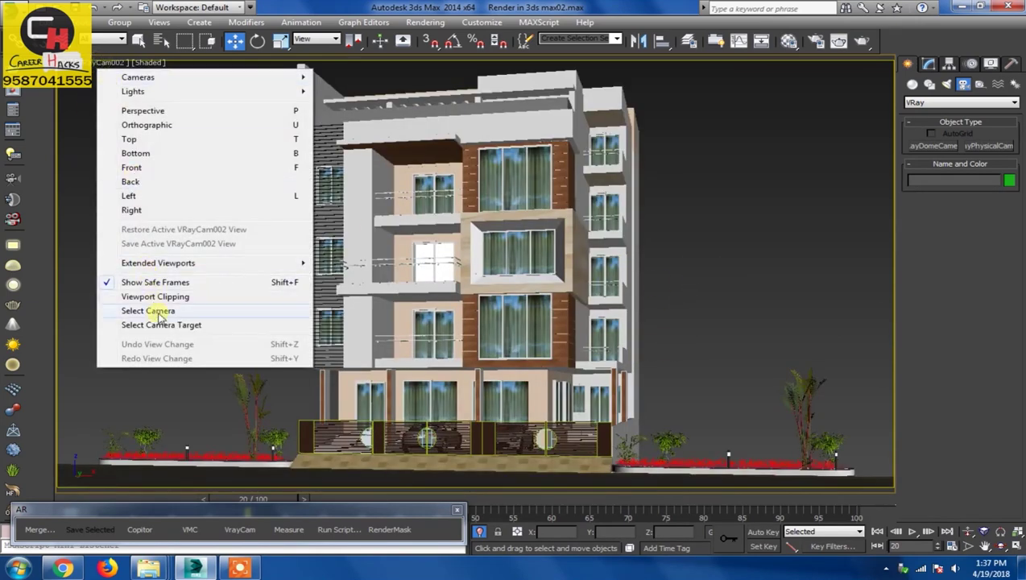
click(165, 325)
click(927, 64)
scroll(934, 406, down, 3)
drag(935, 401, 938, 515)
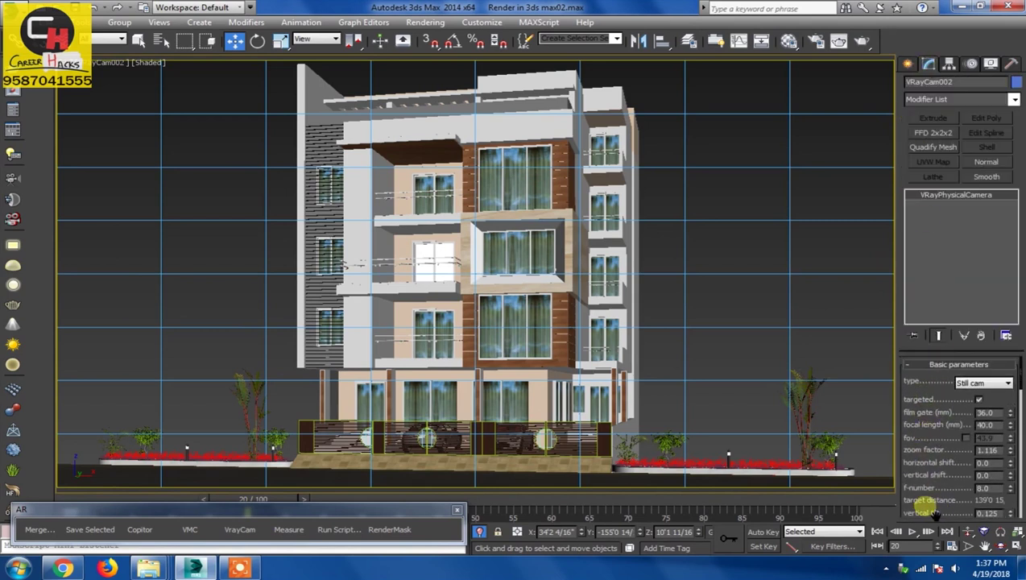
click(711, 344)
- Switch the viewport to VRayCam001 and select that camera
key(c)
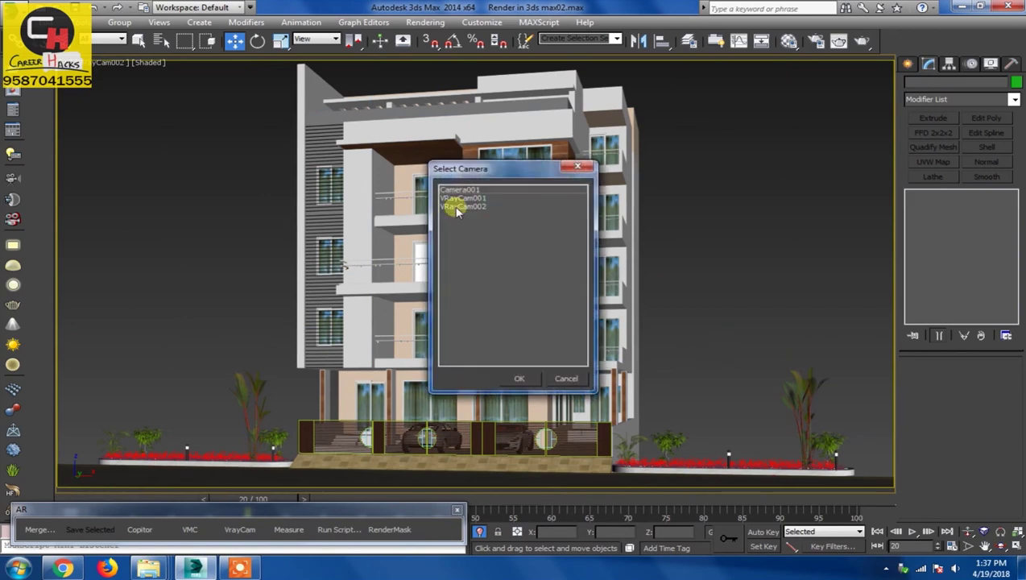
double_click(463, 199)
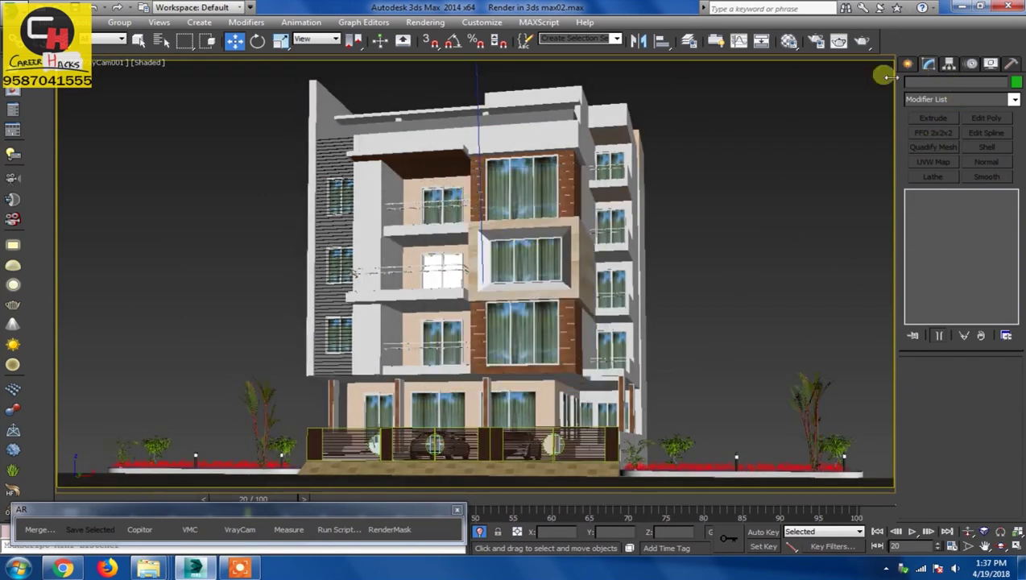
click(109, 62)
click(145, 314)
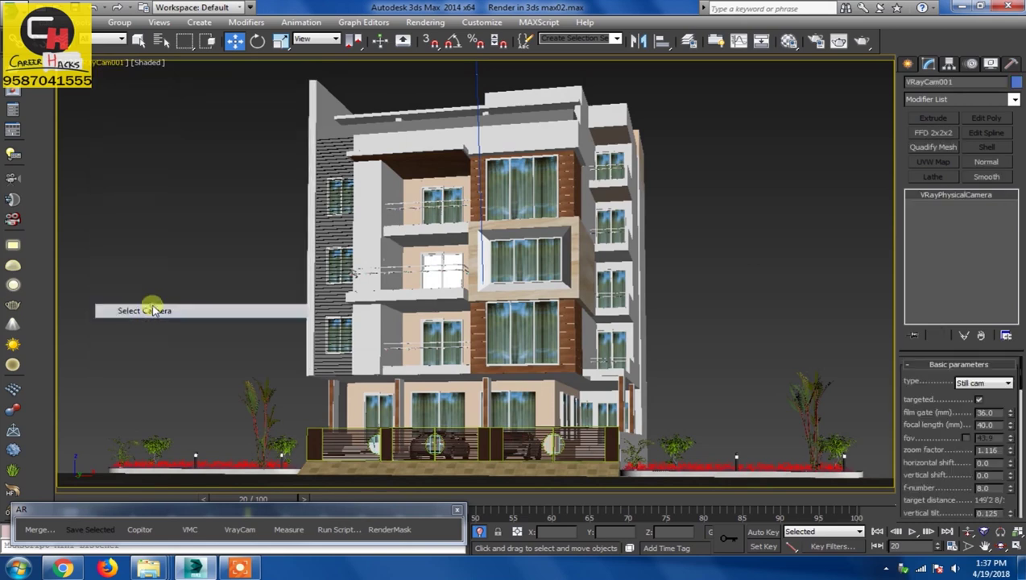
- Reset the physical camera's zoom factor to 1.0 and vertical tilt to 0.0
mouse_move(934, 481)
mouse_down()
mouse_move(920, 342)
mouse_move(934, 492)
mouse_up()
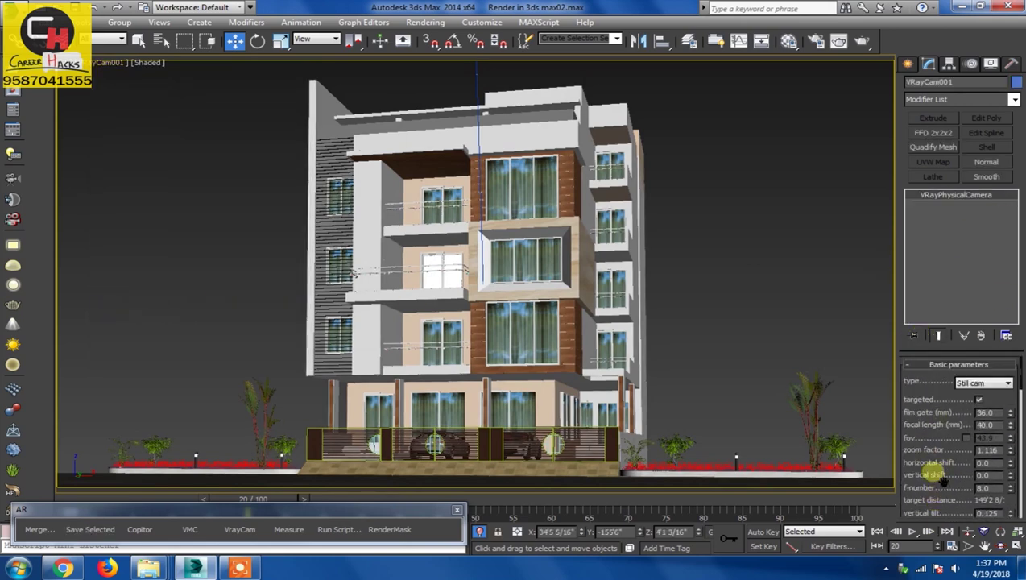
mouse_move(1002, 430)
mouse_down()
mouse_move(939, 477)
mouse_move(927, 426)
mouse_move(958, 467)
mouse_up()
right_click(1010, 431)
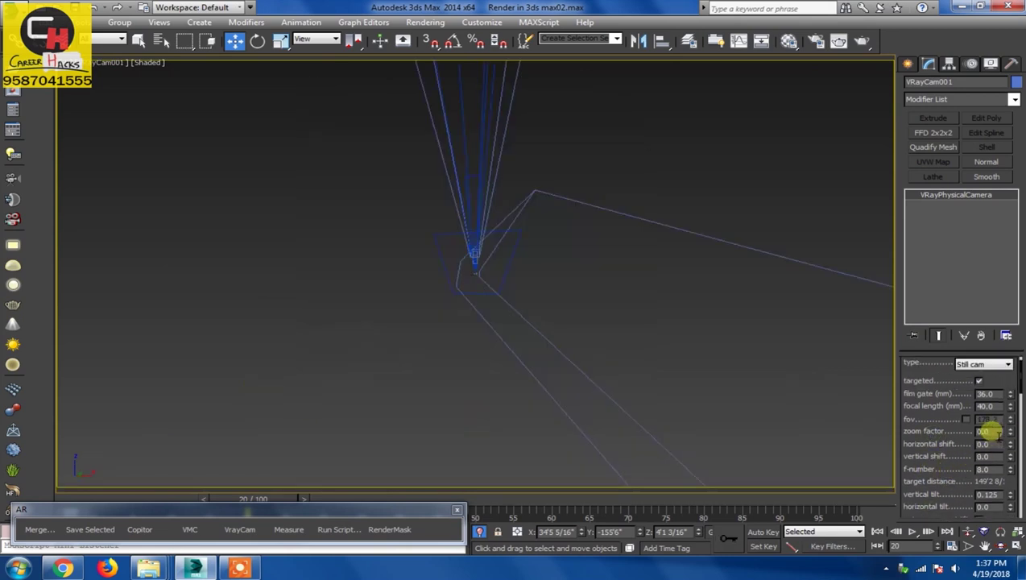
key(Return)
drag(938, 503, 943, 410)
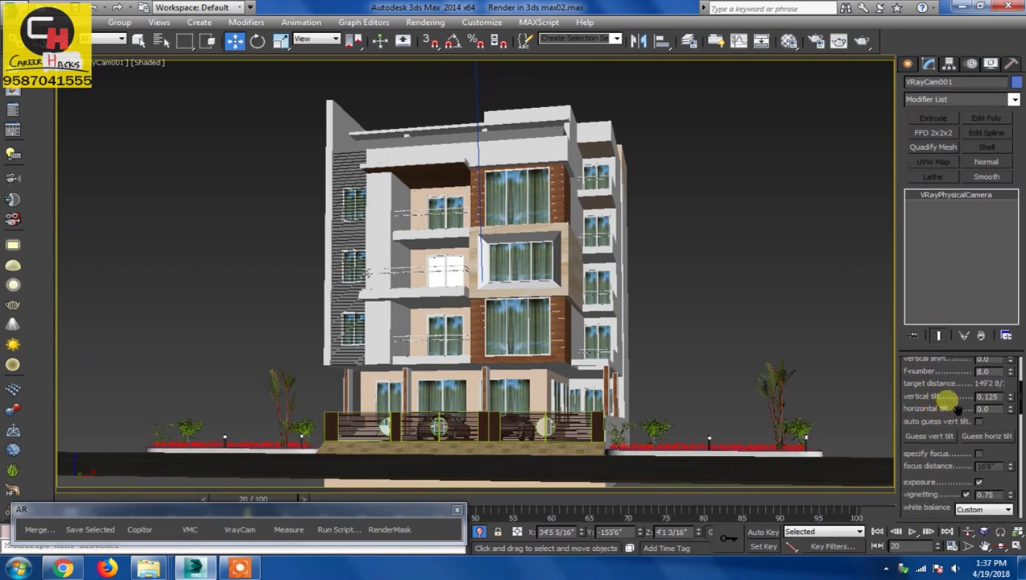
drag(956, 409, 993, 435)
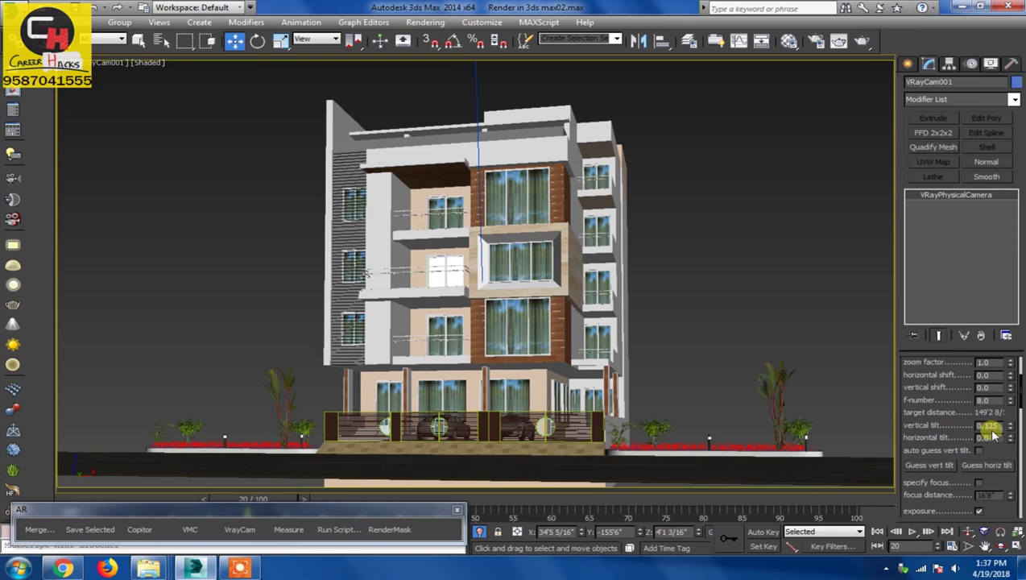
right_click(1009, 425)
mouse_move(939, 401)
mouse_down()
mouse_move(944, 474)
mouse_move(926, 367)
mouse_up()
- Set the camera's vignetting to 1.0 and its white balance to Neutral
drag(916, 469, 954, 456)
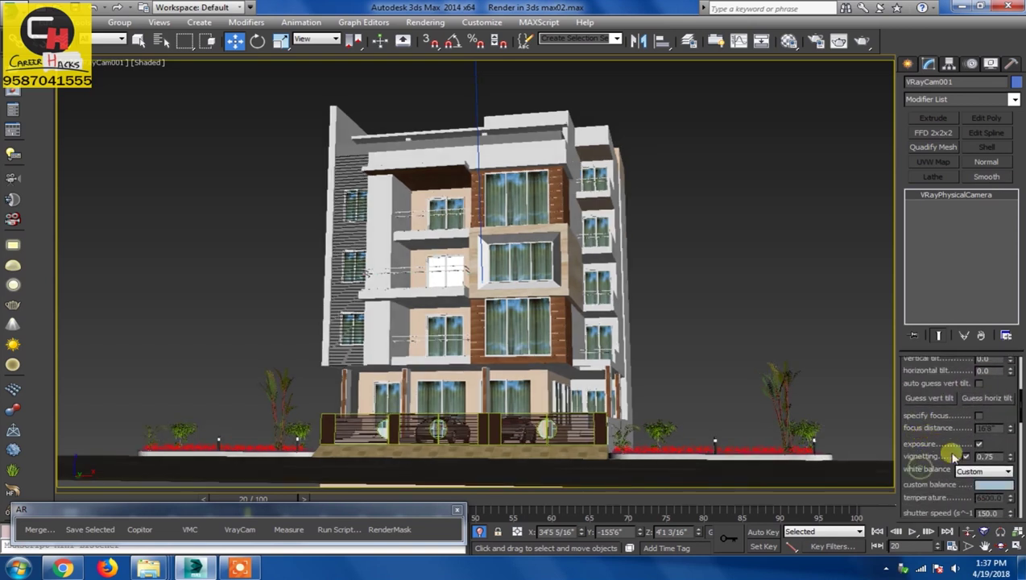
text(1)
key(Return)
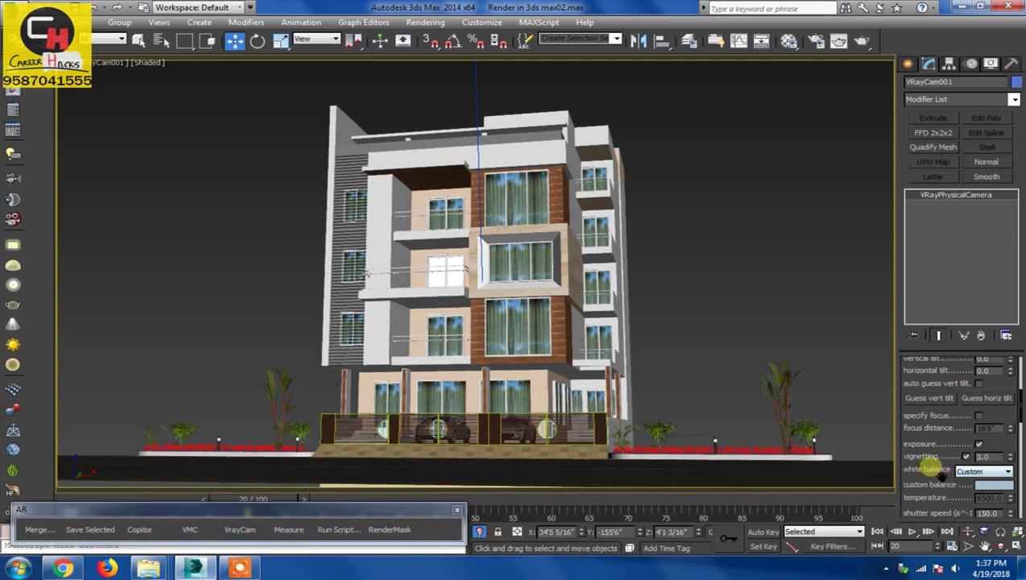
drag(928, 453, 928, 441)
click(982, 458)
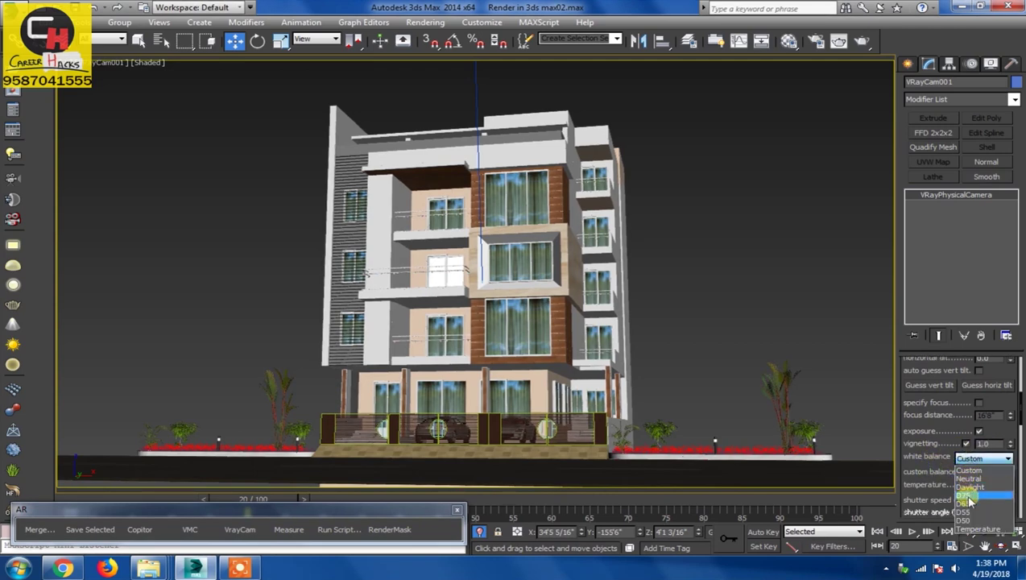
click(963, 495)
drag(928, 487, 927, 478)
click(987, 464)
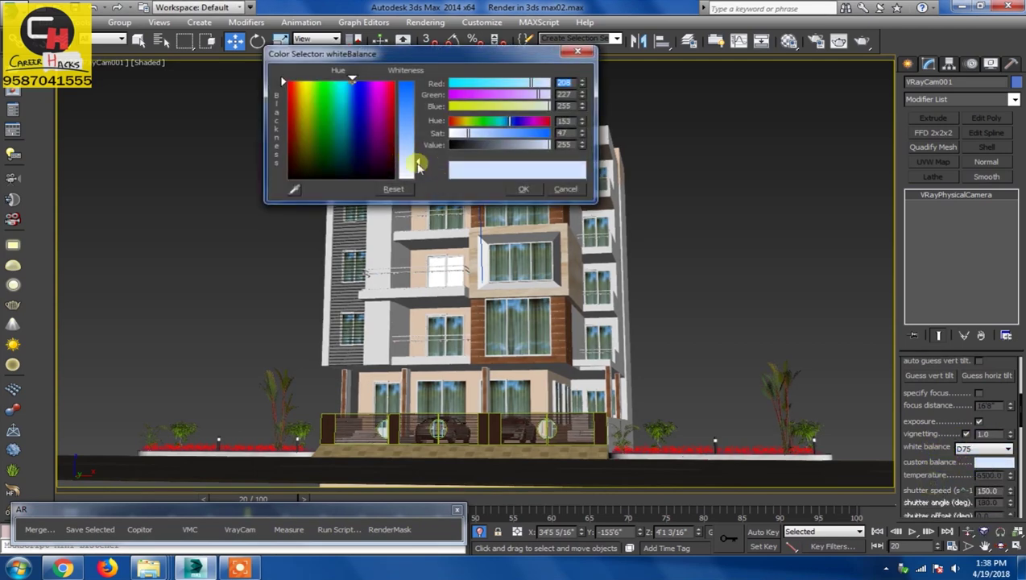
drag(410, 155, 414, 178)
click(520, 190)
click(982, 447)
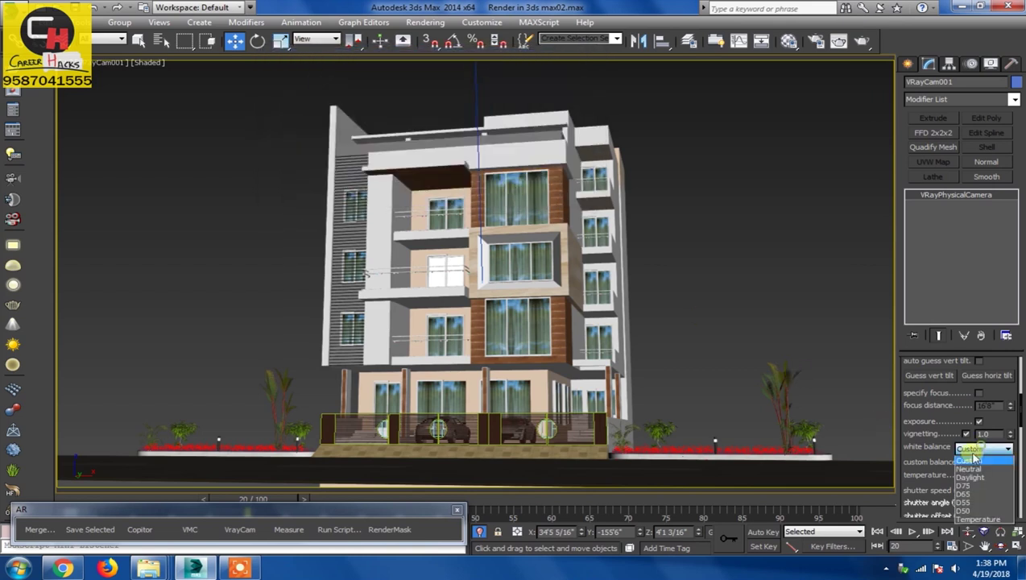
click(968, 474)
- Enter 2 as the camera's shutter speed
scroll(986, 470, down, 2)
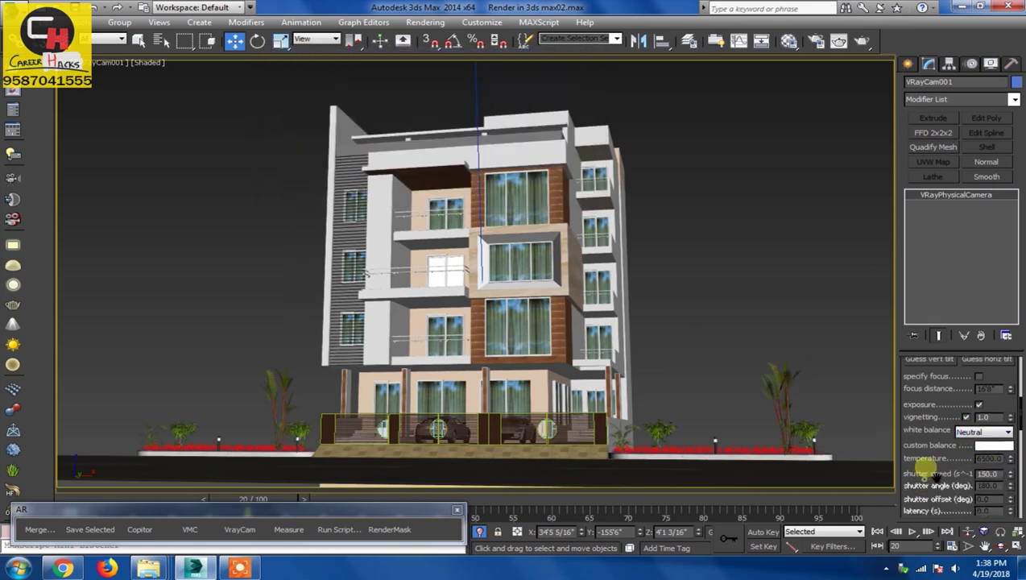
text(20)
scroll(903, 451, down, 2)
scroll(911, 362, down, 2)
scroll(934, 364, down, 2)
scroll(934, 360, up, 2)
scroll(938, 362, up, 2)
scroll(942, 403, up, 2)
scroll(945, 412, up, 2)
scroll(947, 415, up, 3)
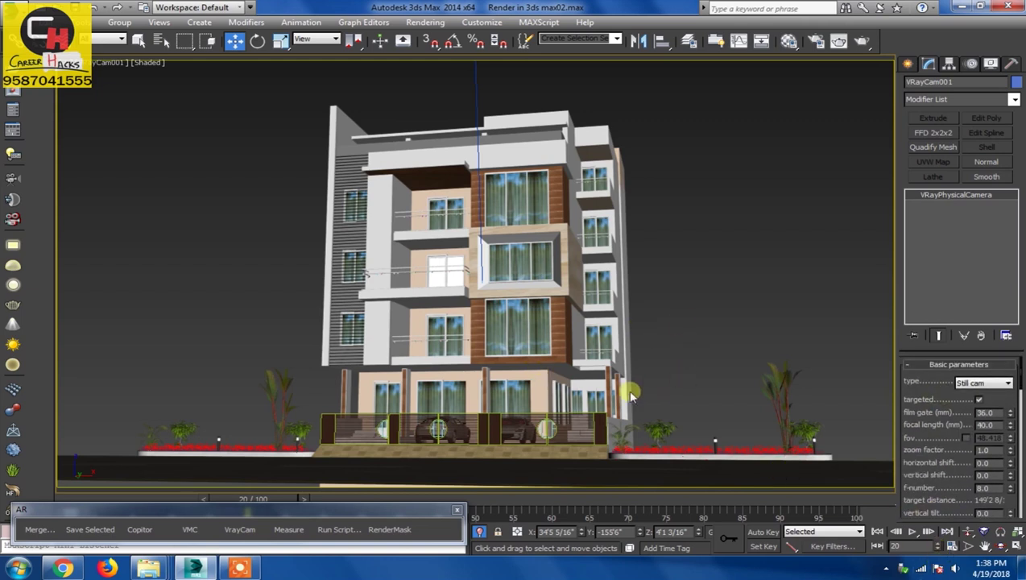
- Deselect the camera, select the viewport's camera through the view menu, then deselect it again
click(679, 305)
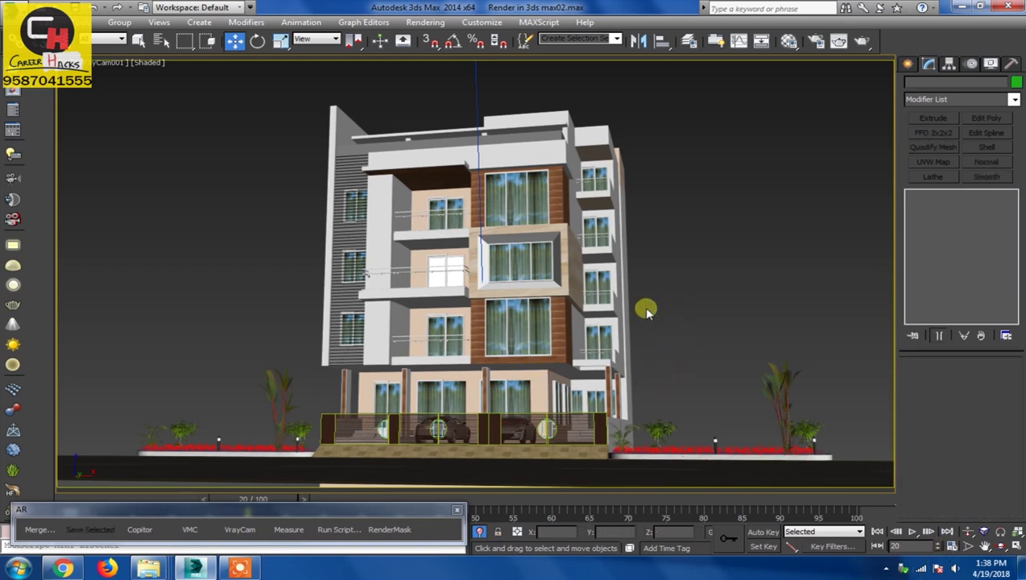
click(104, 63)
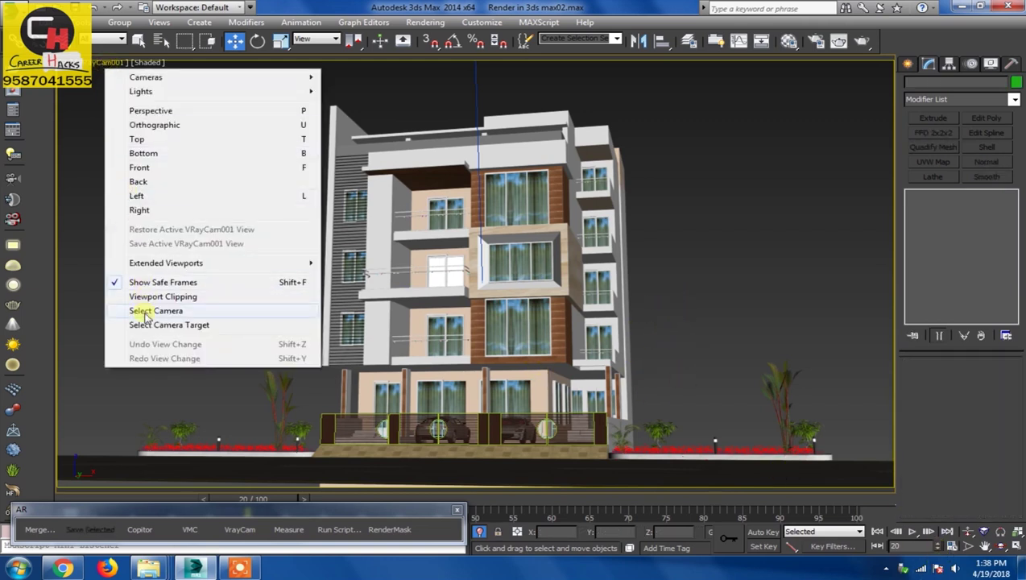
click(146, 314)
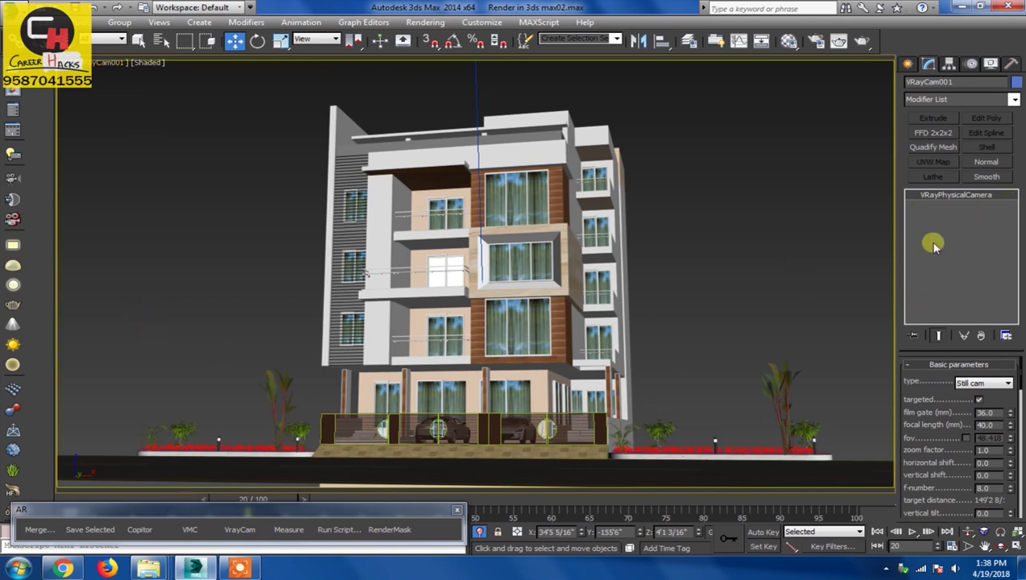
click(703, 252)
- Switch to a zoomed-out perspective view and pick VRaySun from the V-Ray lights
key(p)
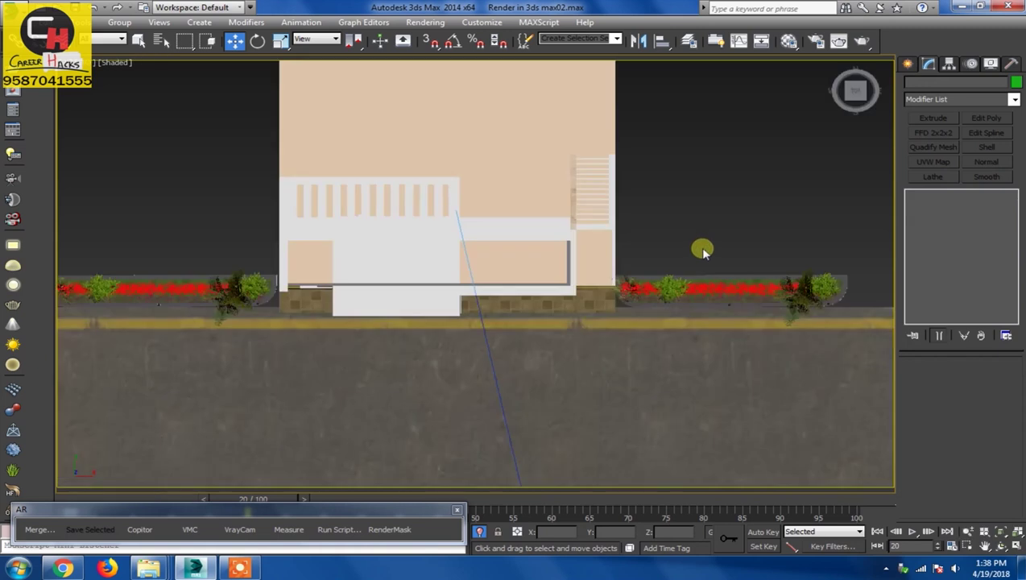
scroll(340, 293, down, 8)
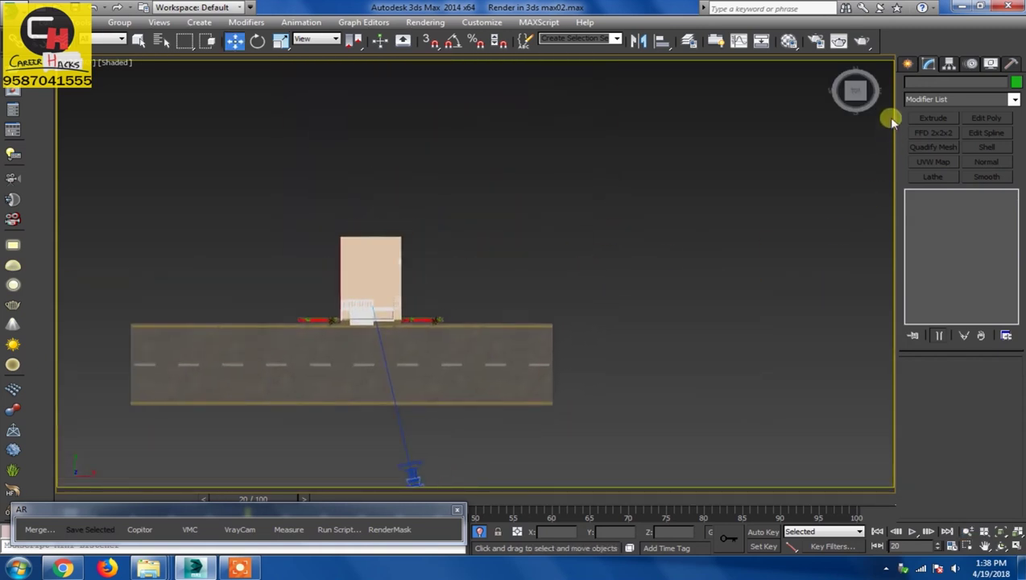
click(906, 65)
click(946, 84)
click(948, 103)
click(939, 131)
click(988, 159)
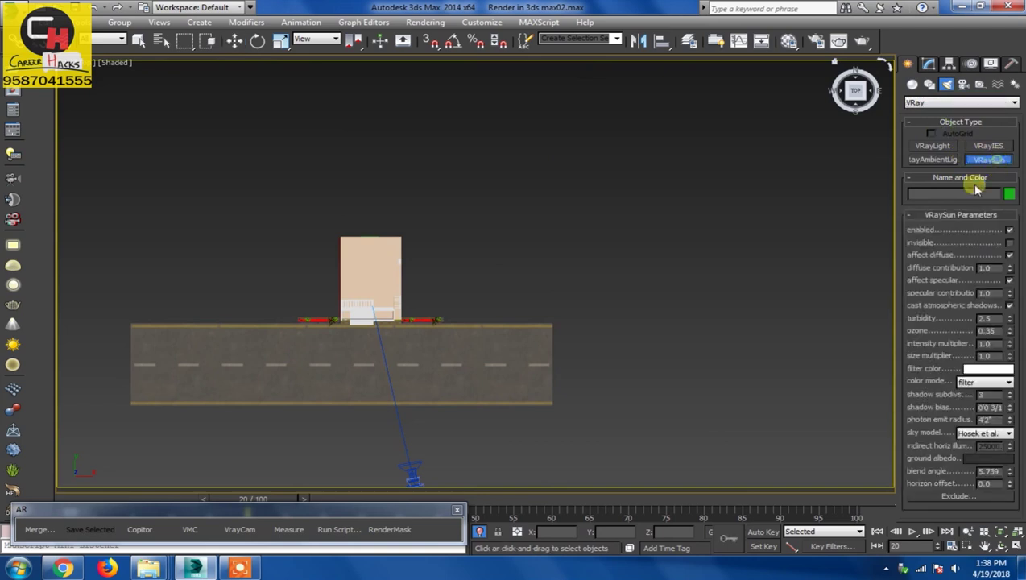
- Cancel the VRaySun creation, pan the view back, and preview the open Explorer windows
middle_drag(398, 290, 496, 212)
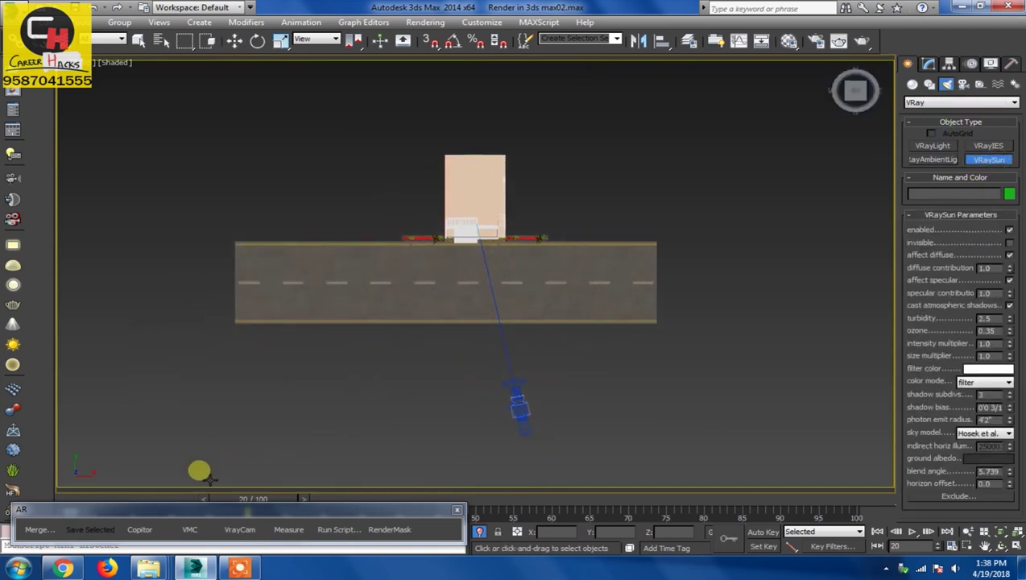
right_click(531, 410)
middle_drag(648, 389, 596, 396)
click(141, 571)
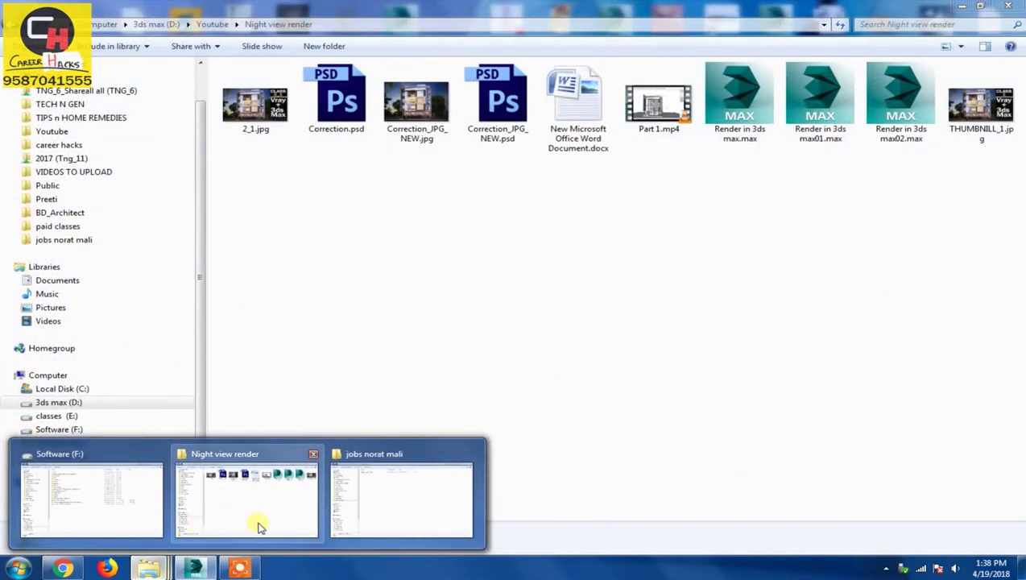
- View the Correction_JPG_NEW.jpg night reference render from the Night view render folder, then return to 3ds Max
click(258, 527)
double_click(419, 121)
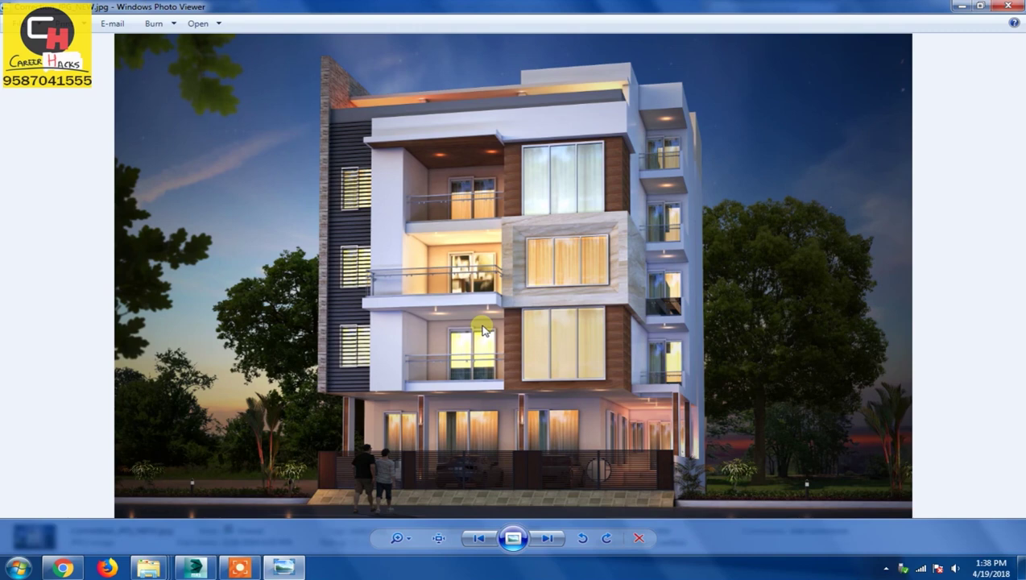
key(Escape)
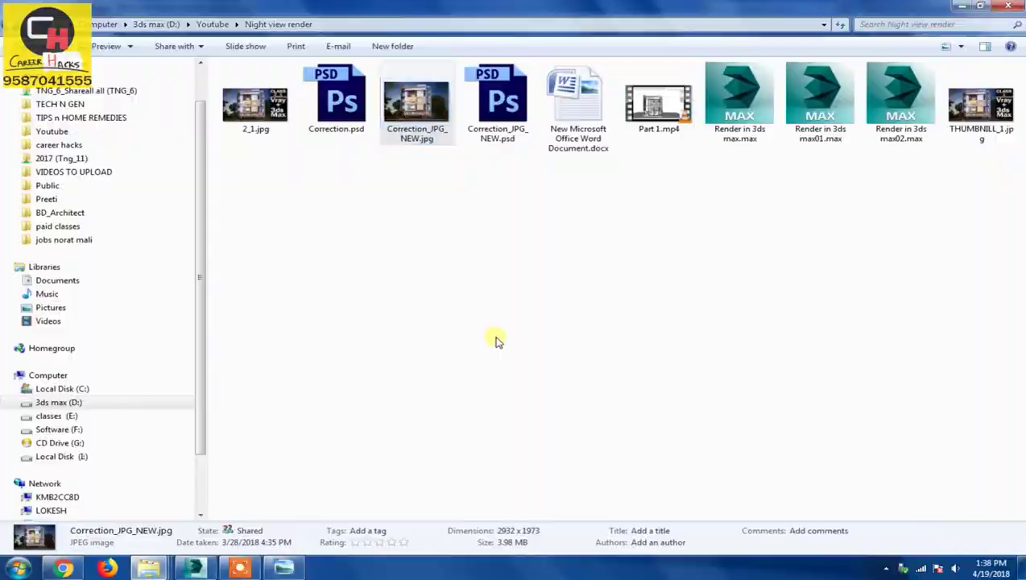
key(Return)
click(194, 568)
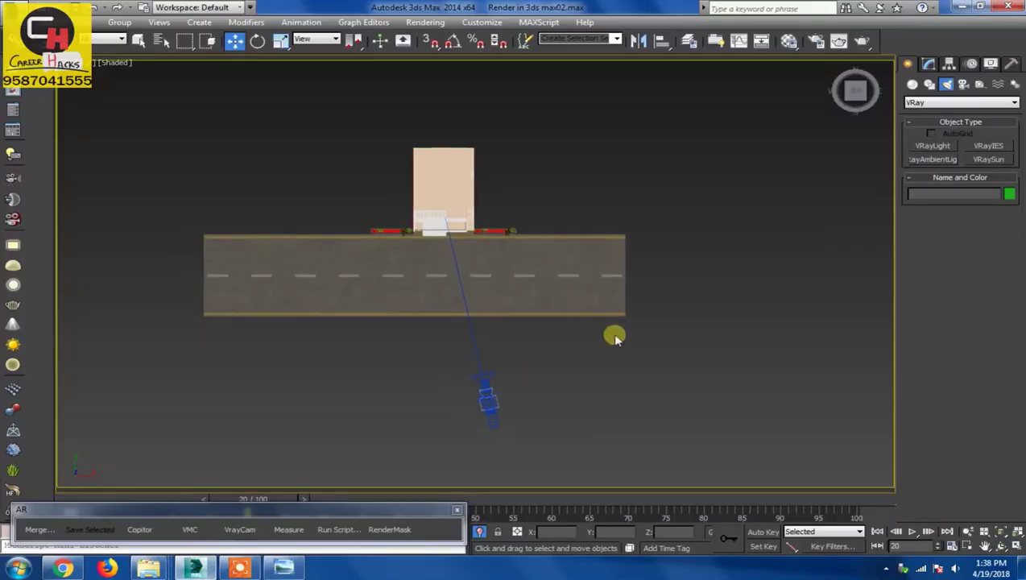
- Drag out a VRaySun, accept the VRaySky environment map, then delete the sun
click(988, 159)
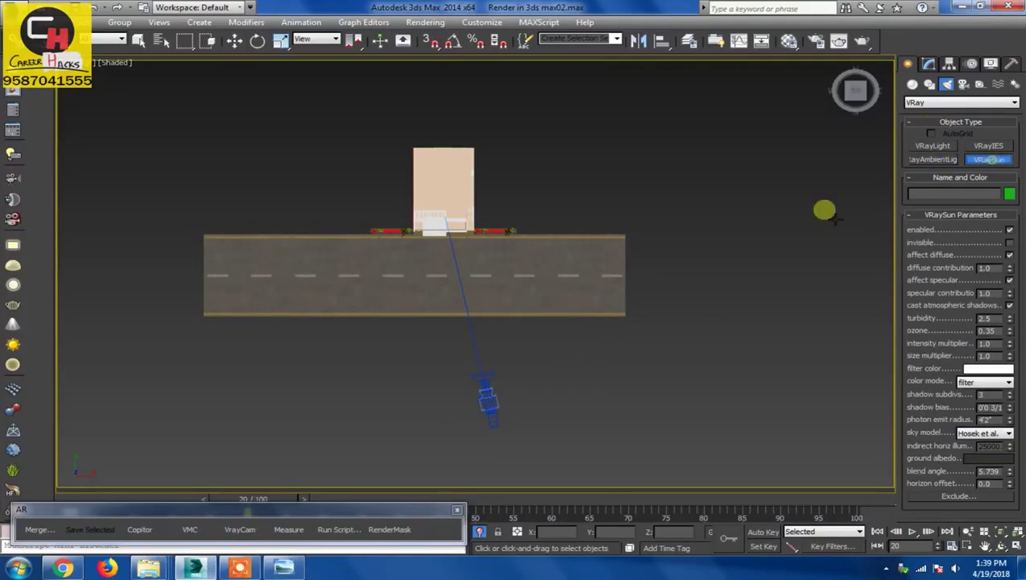
drag(293, 434, 595, 193)
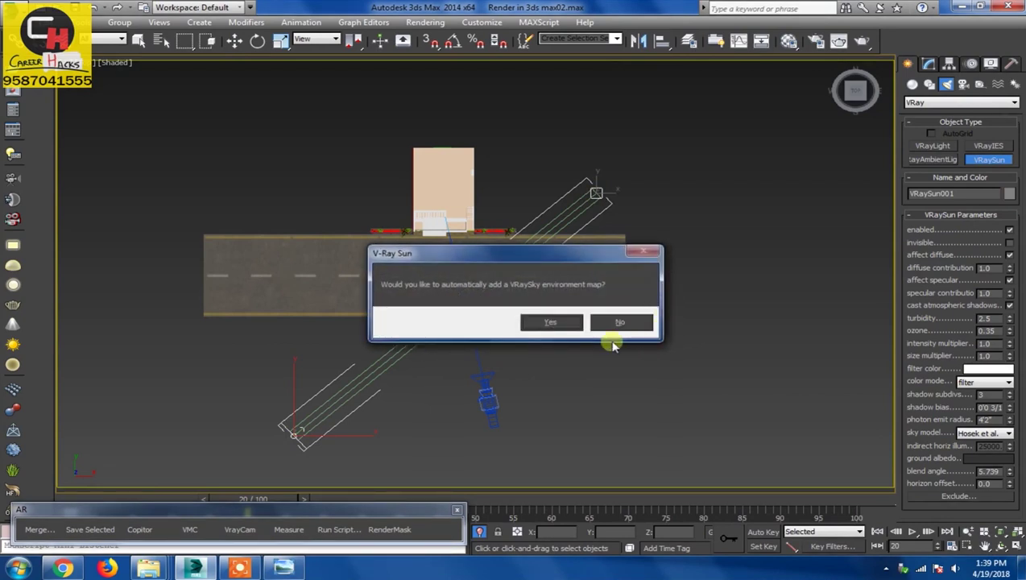
drag(567, 250, 438, 187)
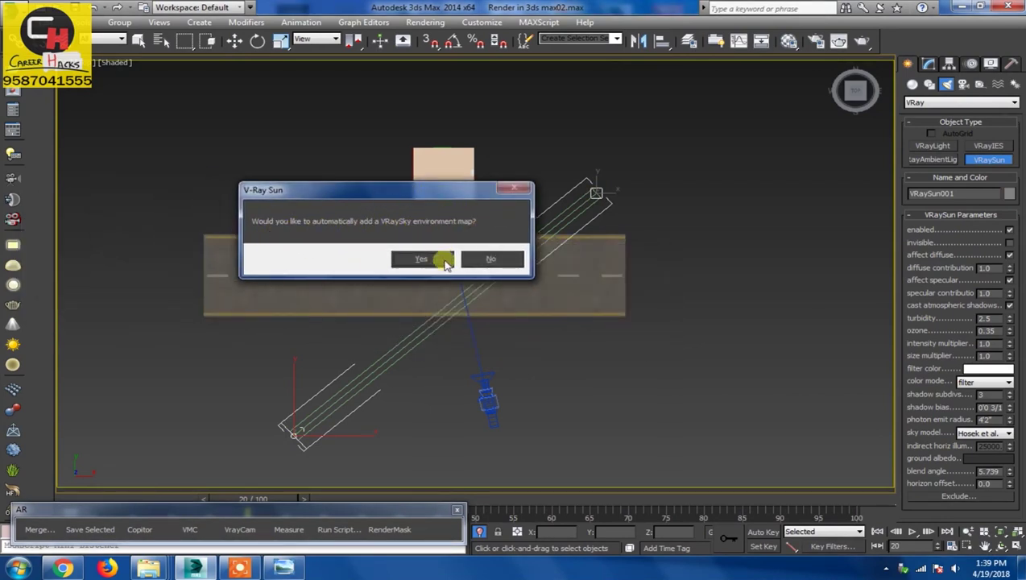
click(420, 259)
right_click(636, 350)
drag(394, 426, 229, 447)
key(Delete)
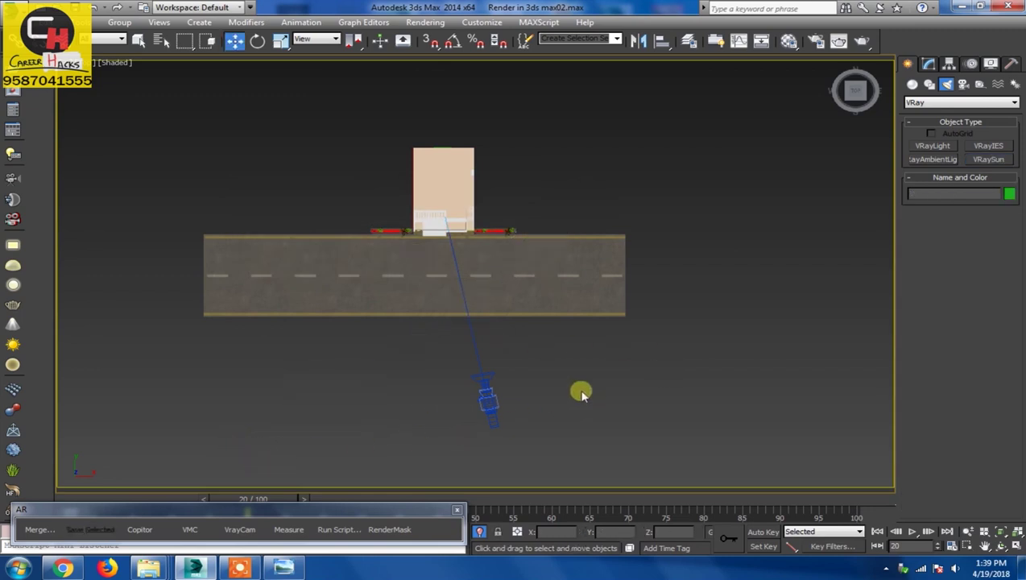
middle_drag(579, 393, 515, 389)
click(425, 22)
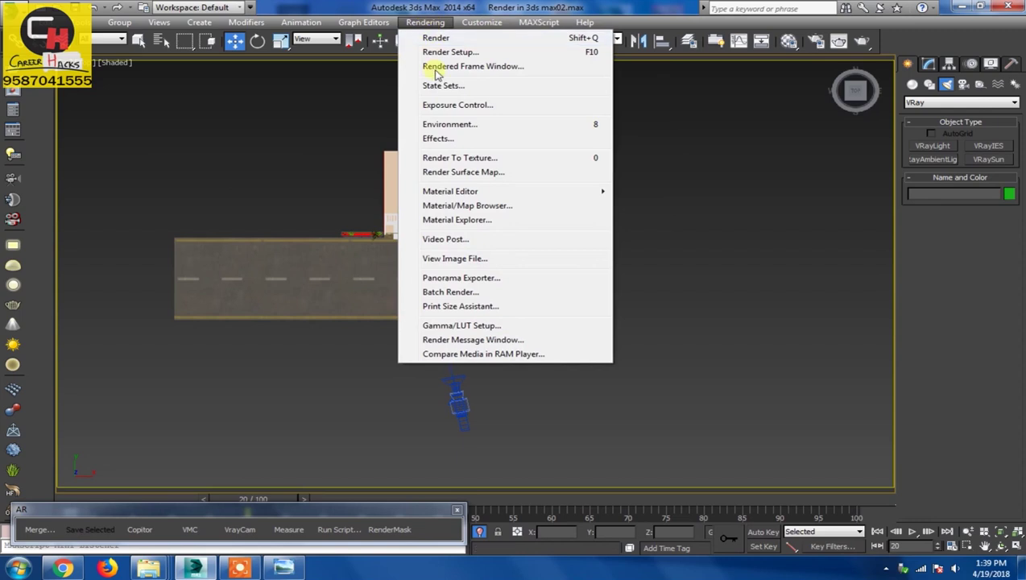
- Open the Environment settings, switch the viewport to the V-Ray camera, and start a test render
click(492, 125)
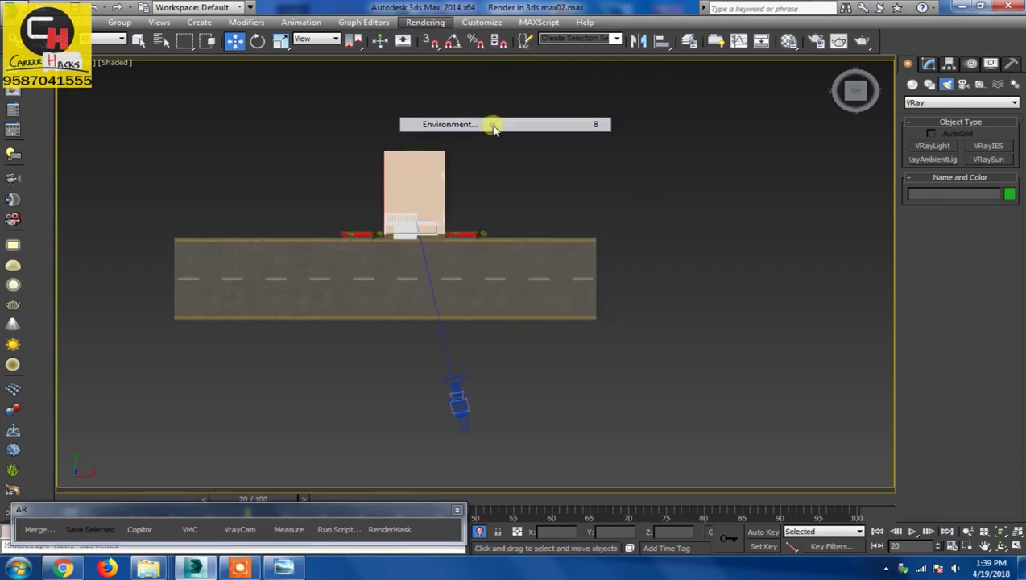
mouse_move(338, 190)
mouse_down()
mouse_move(311, 91)
mouse_move(222, 95)
mouse_up()
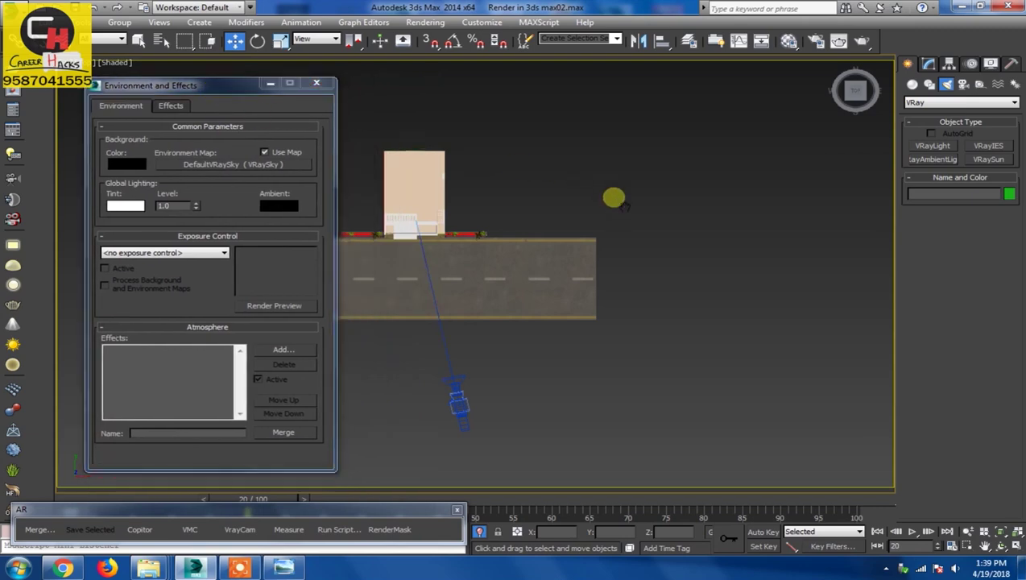
middle_drag(613, 194, 627, 214)
key(c)
double_click(474, 197)
key(shift+q)
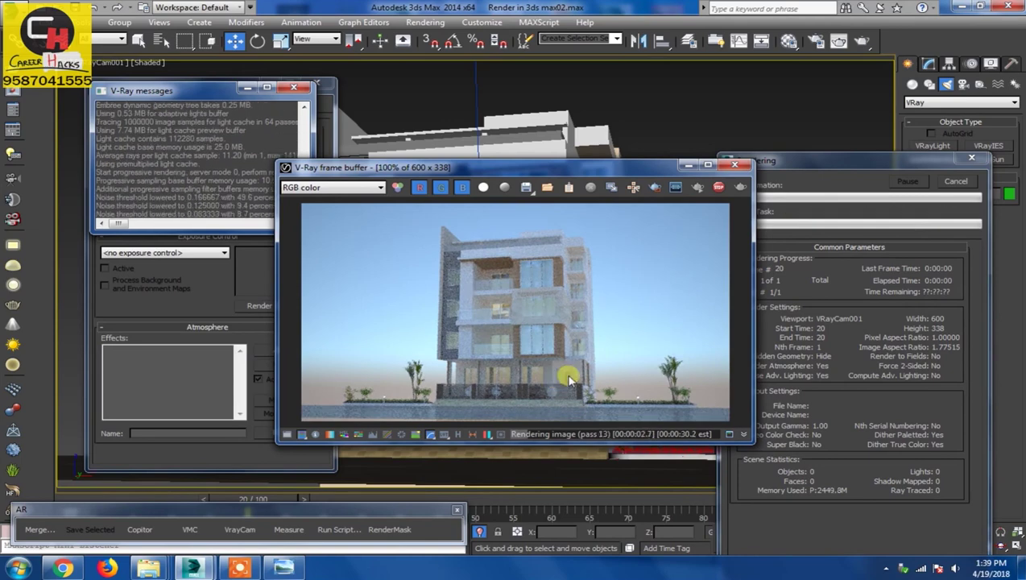
- Stop the test render, close the frame buffer, V-Ray messages and Environment windows, and open Render Setup
click(952, 184)
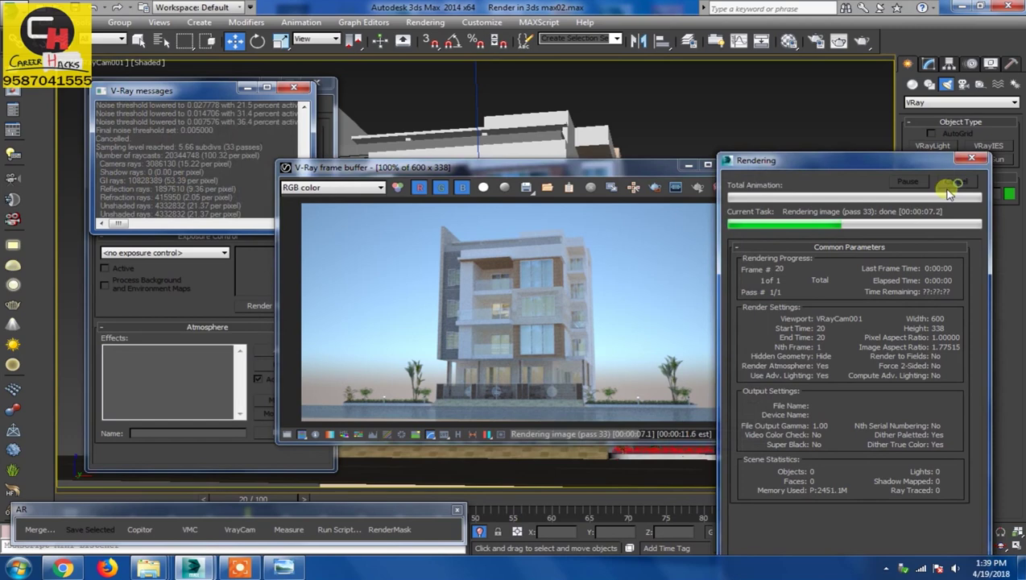
click(745, 164)
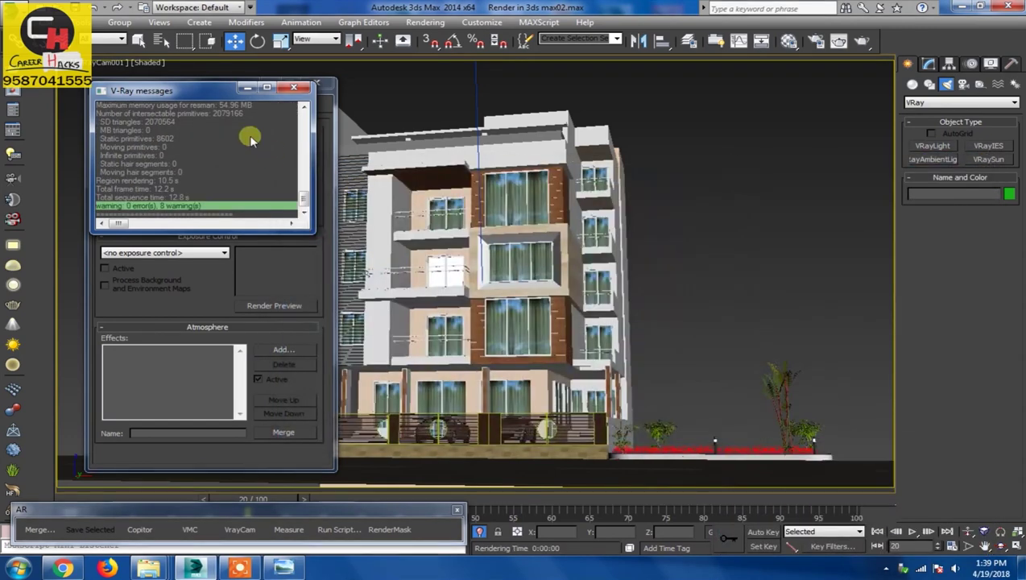
click(293, 88)
click(314, 84)
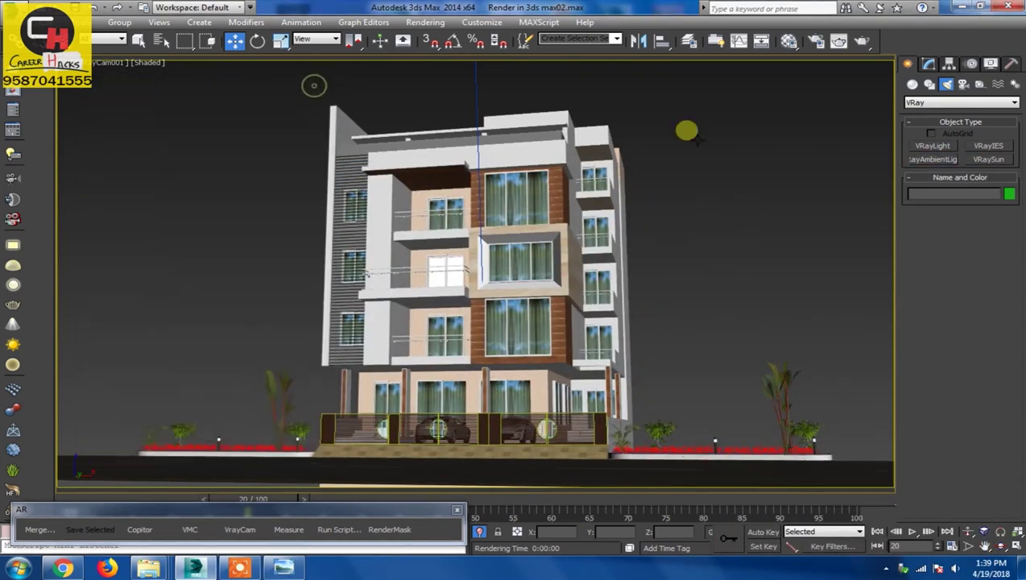
click(816, 45)
drag(668, 21, 577, 27)
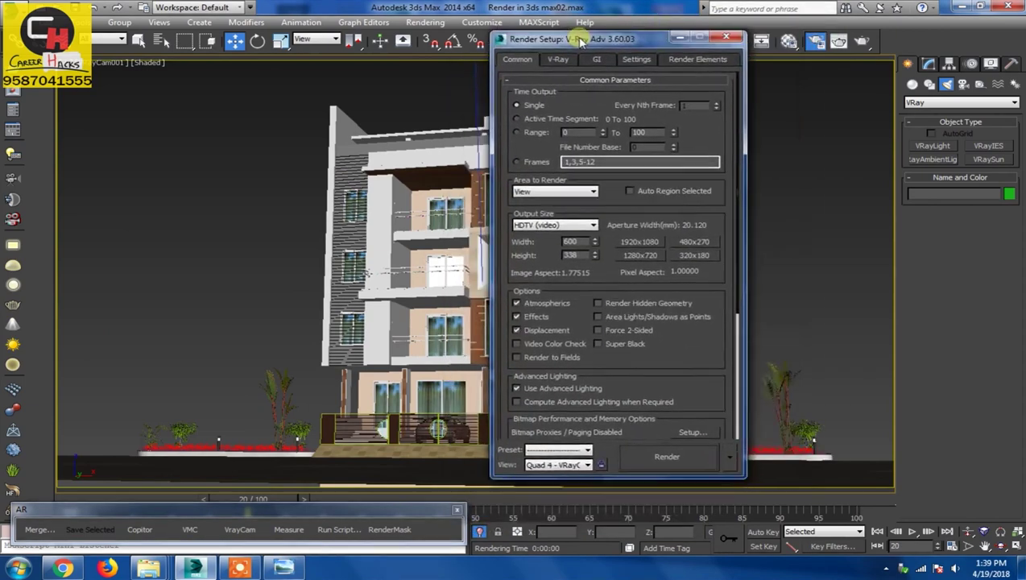
- Set the V-Ray image sampler to Bucket with Expert options shown
click(555, 47)
click(572, 122)
click(564, 132)
click(608, 93)
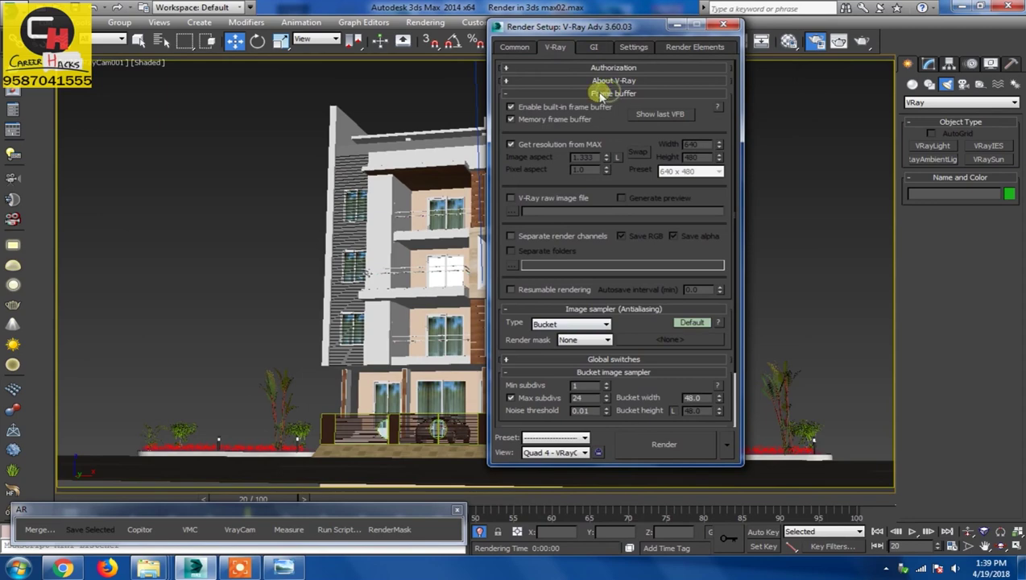
click(577, 93)
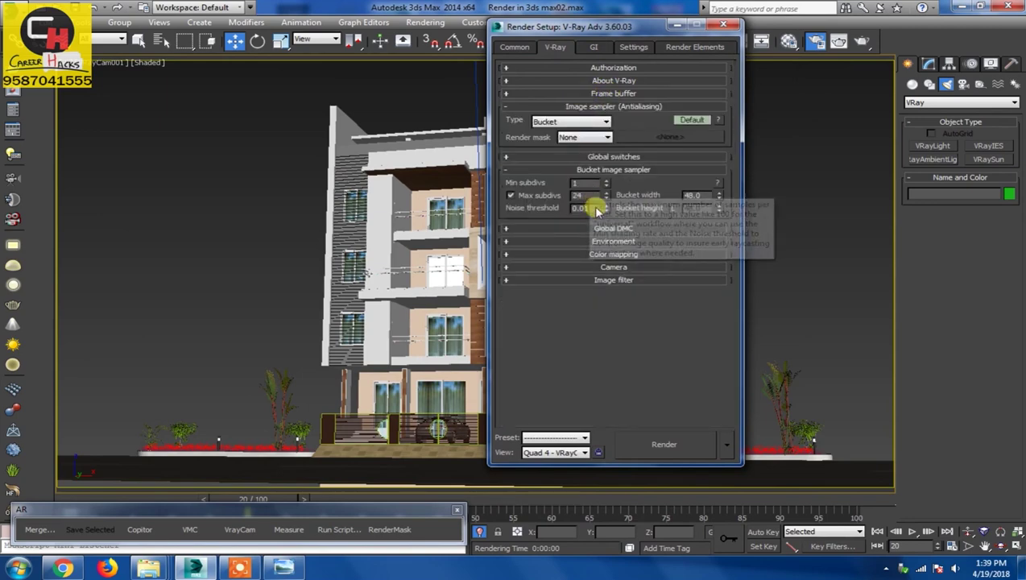
click(690, 120)
click(711, 156)
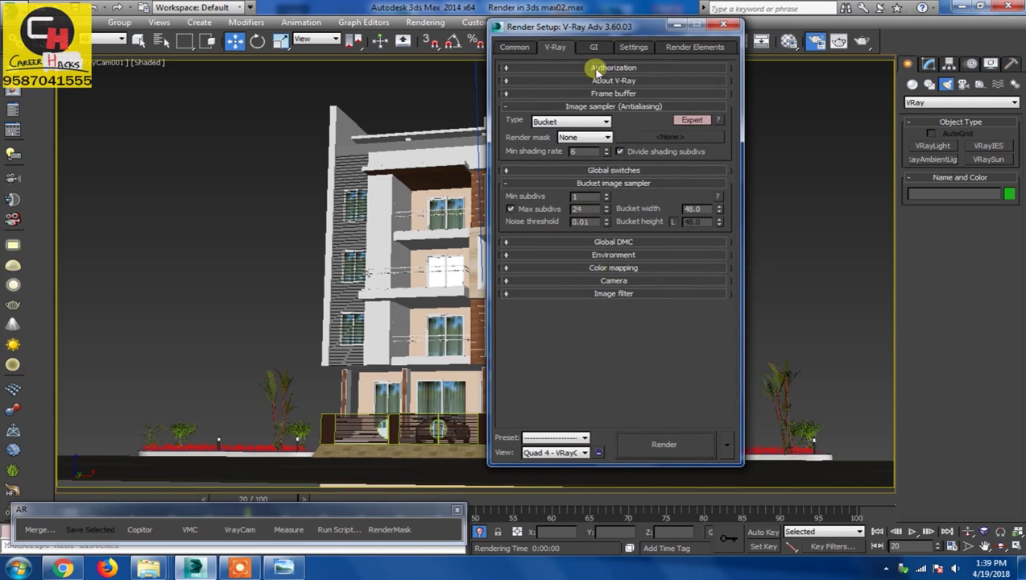
- Set GI to Irradiance map at Low preset with Light cache secondary, 200 subdivs
click(594, 47)
click(604, 95)
click(596, 105)
click(604, 111)
click(604, 153)
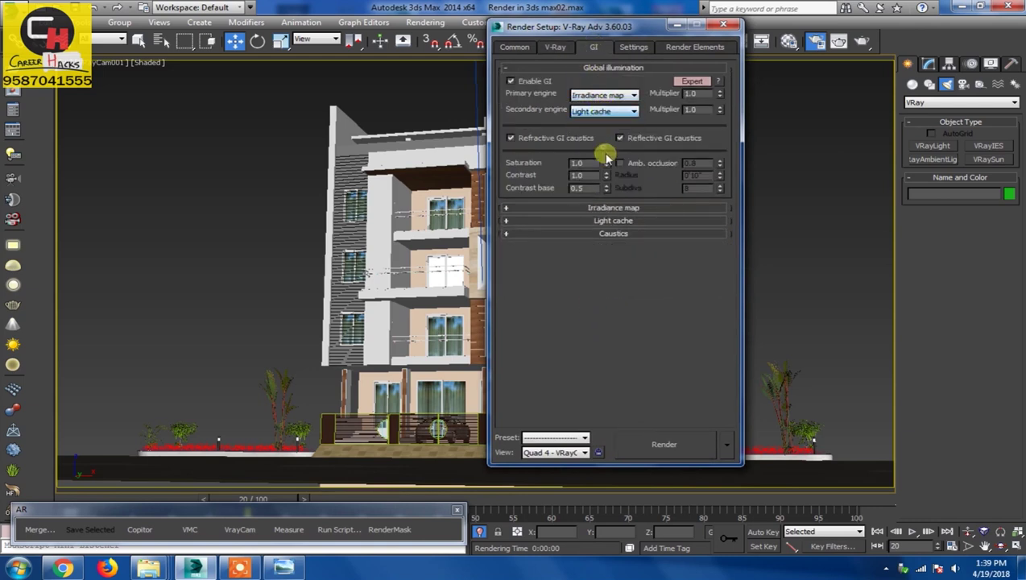
click(640, 207)
click(617, 111)
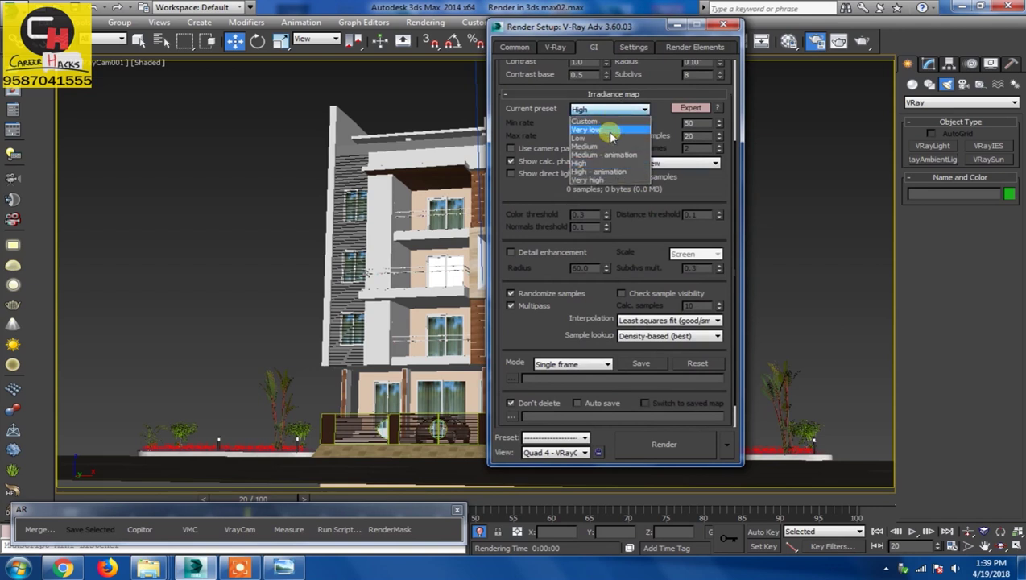
click(607, 135)
scroll(535, 337, down, 1)
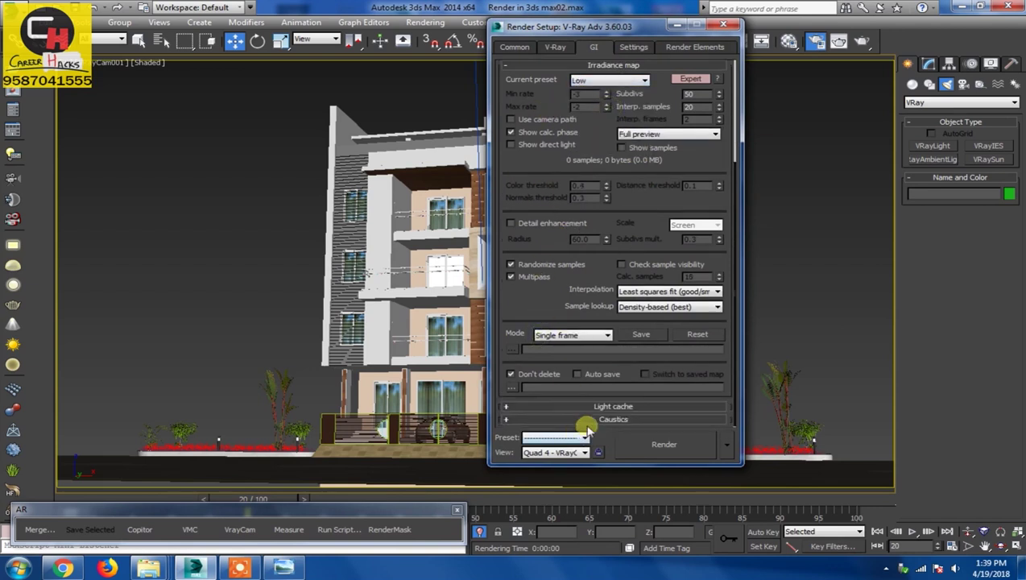
click(611, 407)
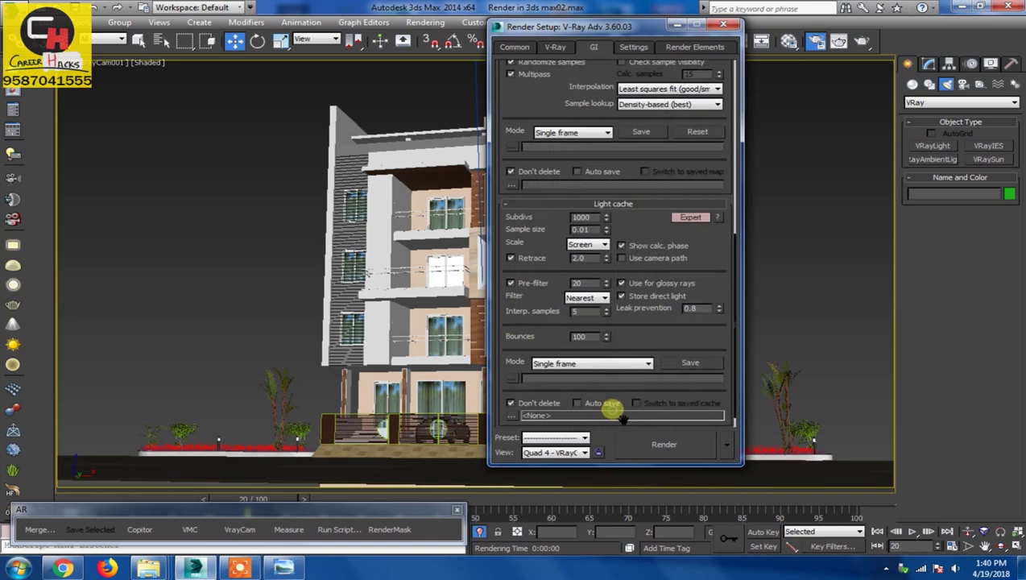
double_click(595, 217)
text(200)
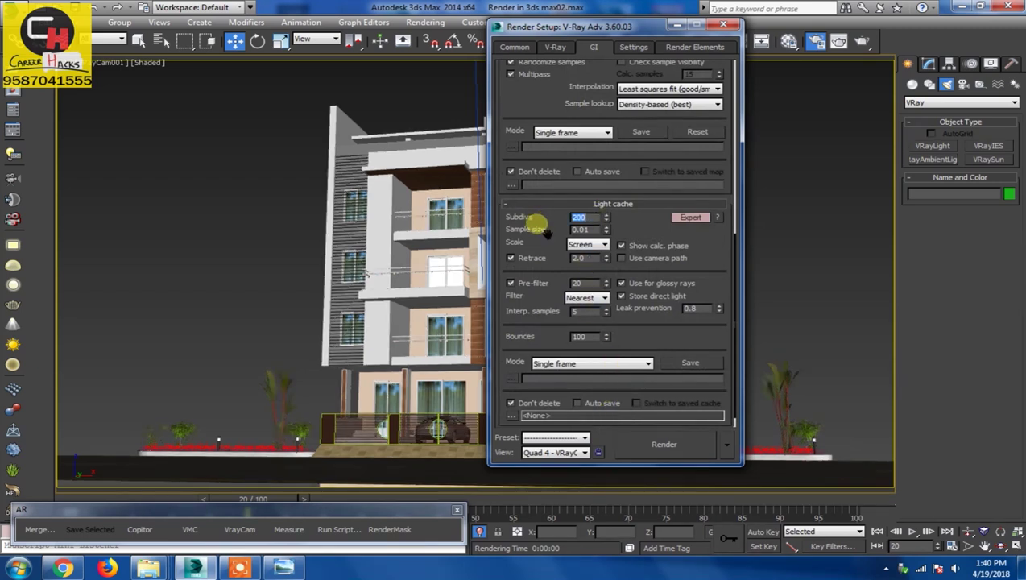
- Set Top->Bottom bucket sequence, Embree off and log window Never, then start a test render
click(633, 47)
click(575, 111)
click(574, 124)
click(575, 112)
click(569, 122)
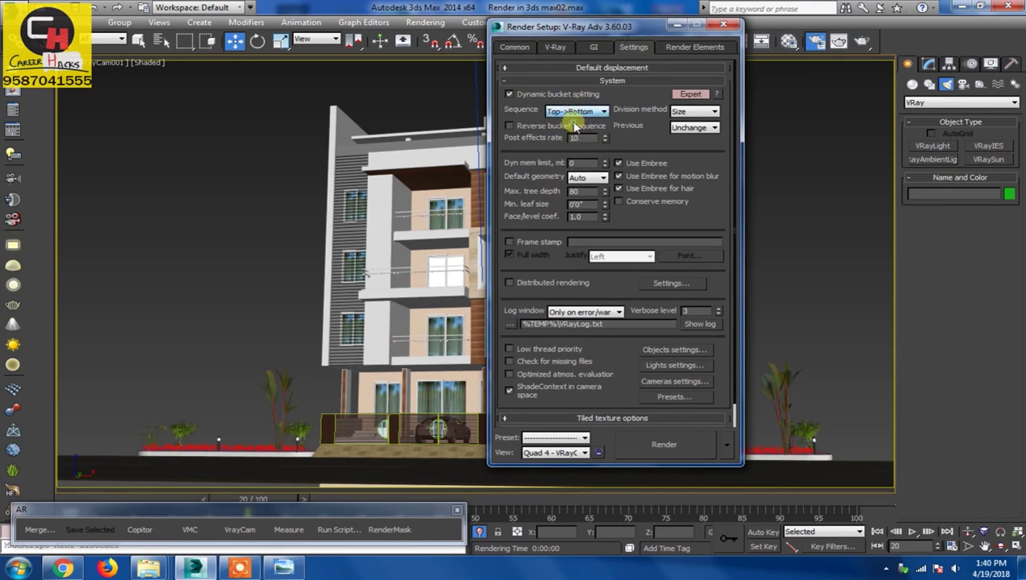
click(619, 163)
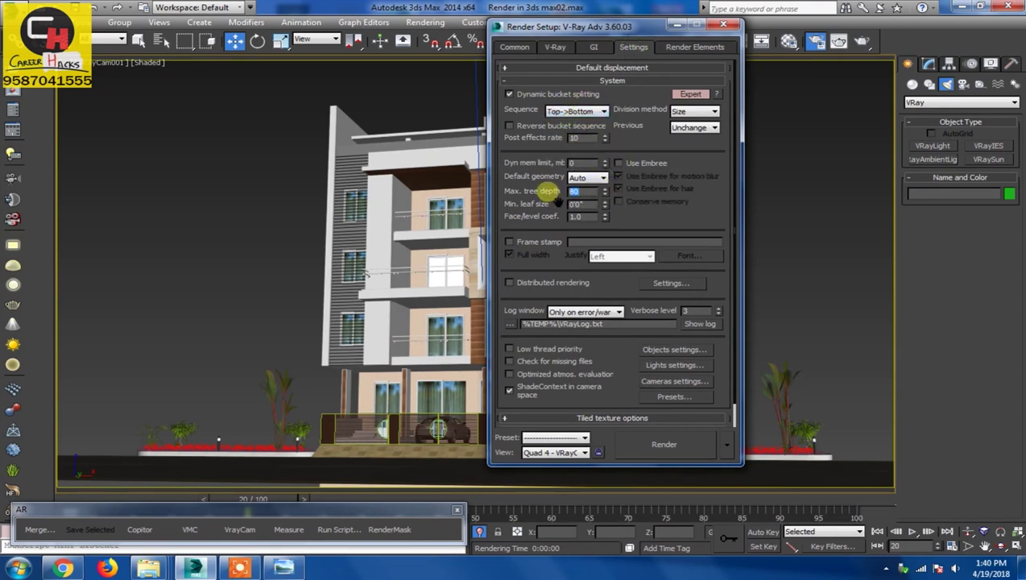
text(100)
click(563, 311)
click(567, 324)
click(515, 46)
click(723, 25)
key(shift+q)
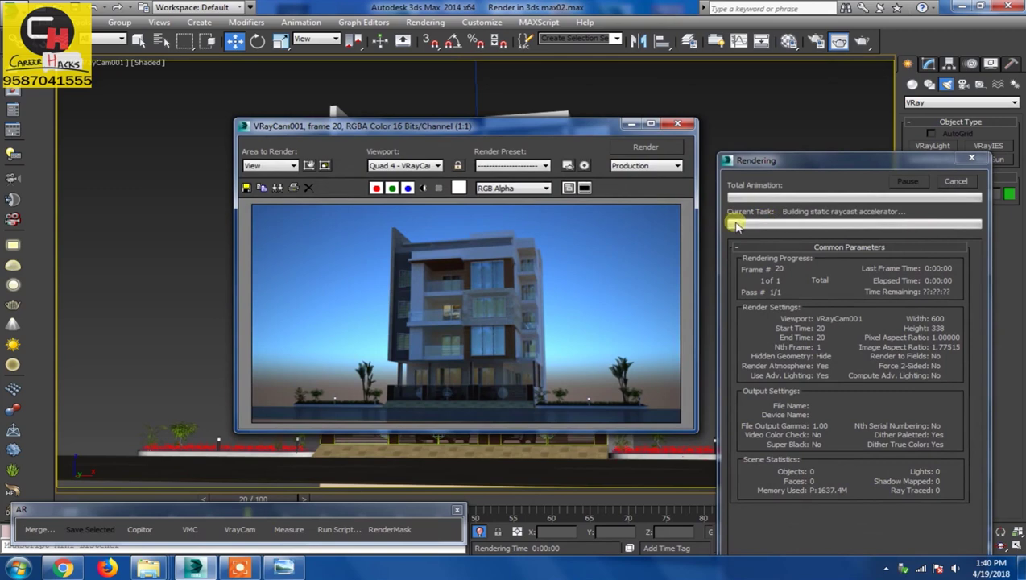
- Toggle the render's alpha channel, zoom and pan to inspect the facade, then close the finished render
drag(480, 136, 416, 136)
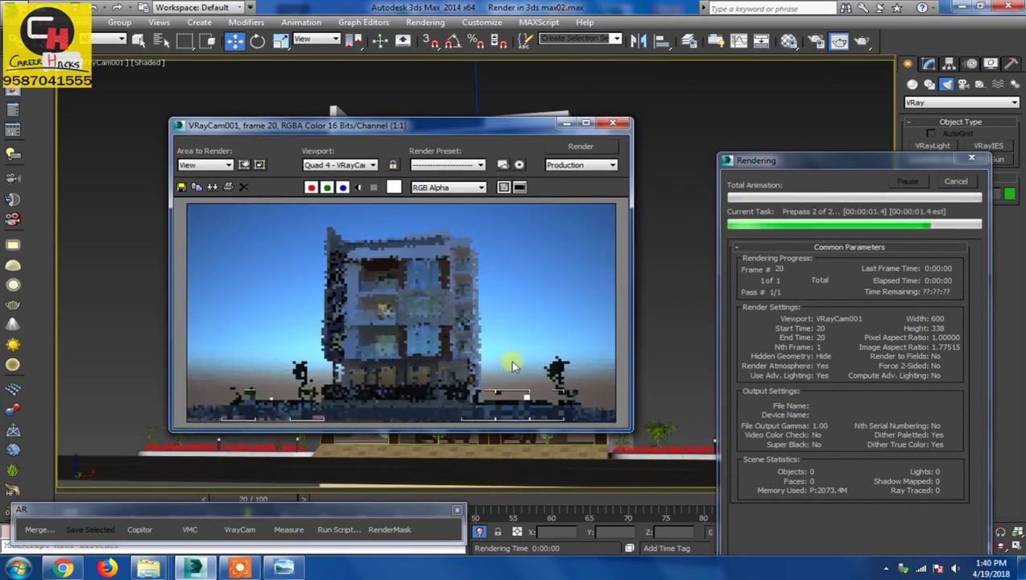
click(359, 188)
click(359, 187)
click(358, 188)
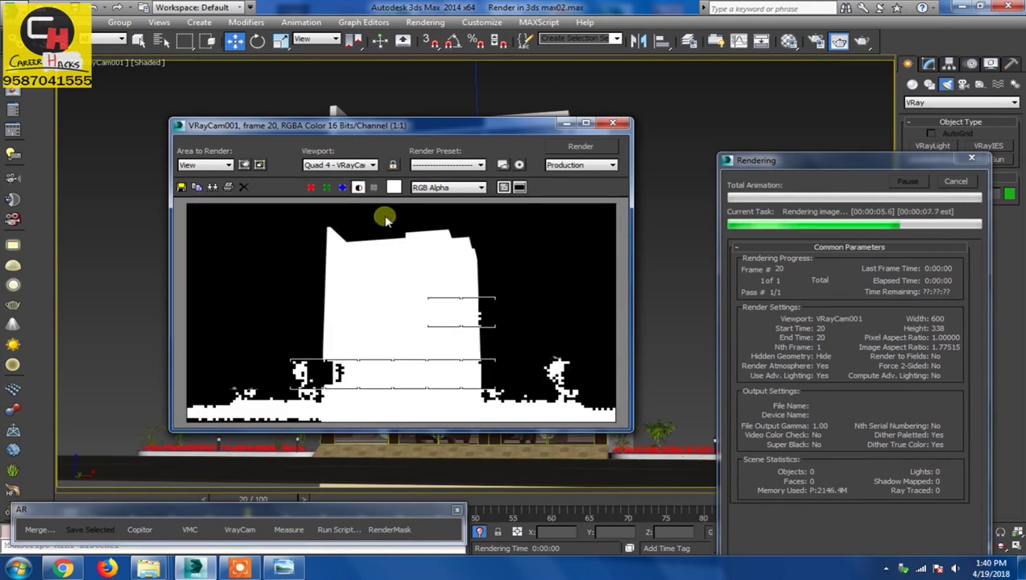
click(358, 188)
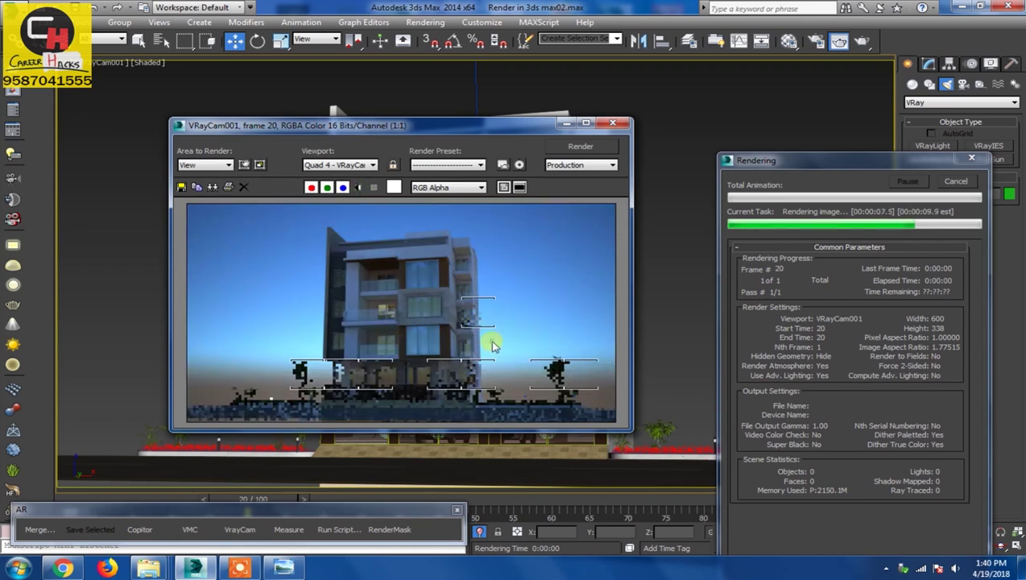
scroll(493, 346, up, 1)
mouse_move(451, 344)
middle_down()
mouse_move(389, 377)
mouse_move(280, 341)
mouse_move(302, 259)
middle_up()
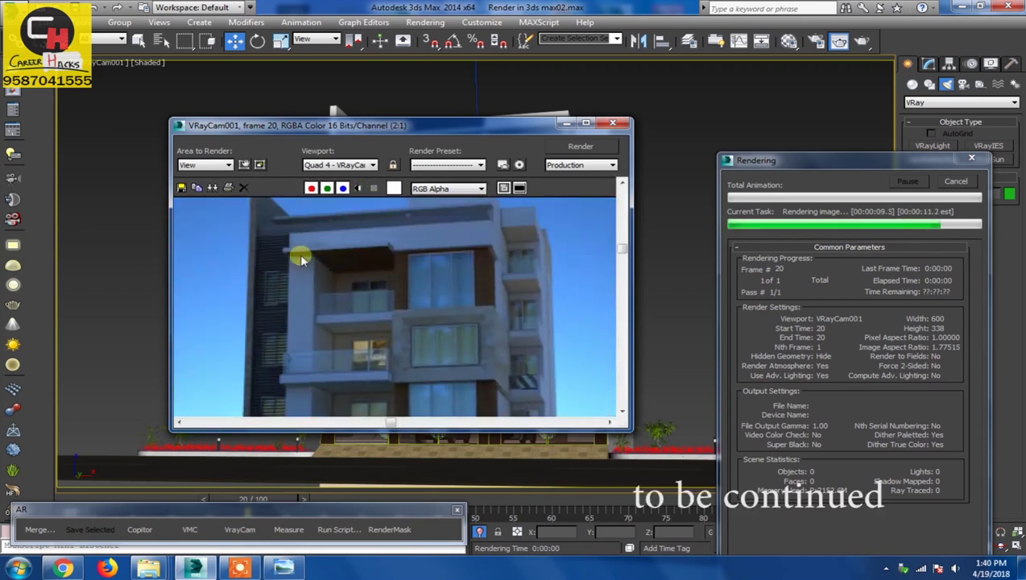
scroll(455, 330, down, 2)
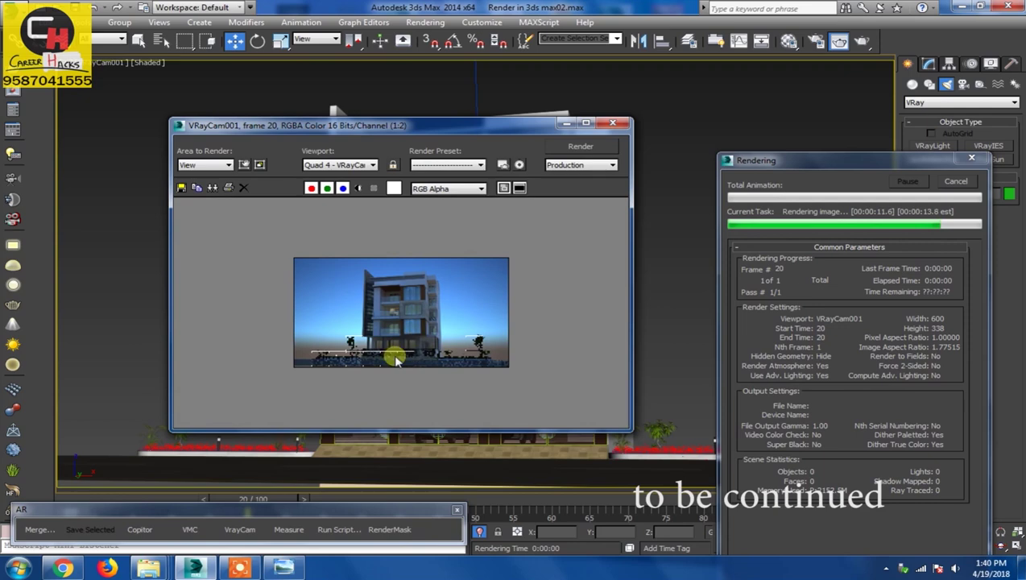
scroll(371, 359, up, 1)
scroll(362, 362, up, 1)
mouse_move(339, 371)
middle_down()
mouse_move(325, 339)
mouse_move(374, 394)
mouse_move(387, 346)
middle_up()
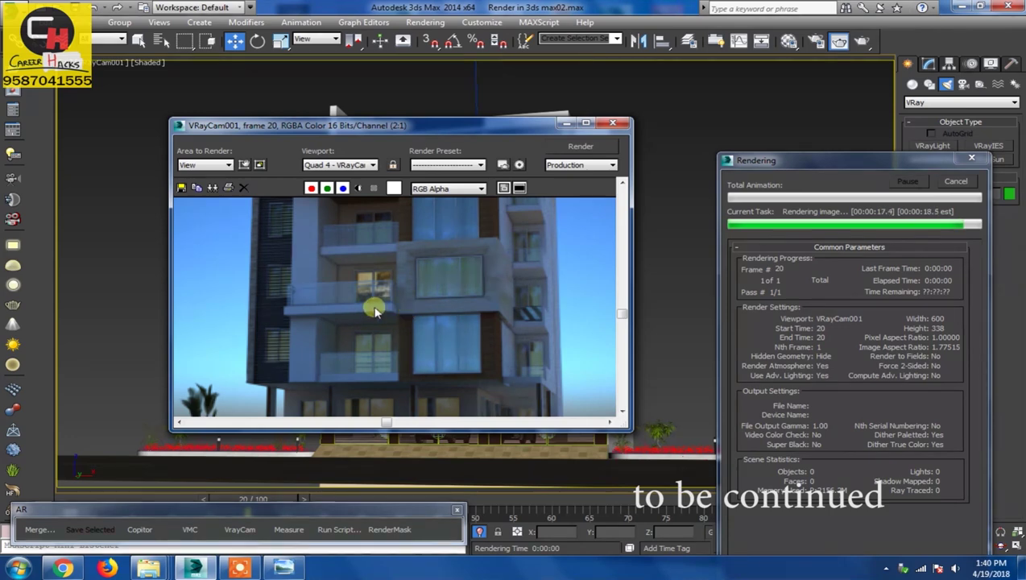
scroll(394, 348, down, 1)
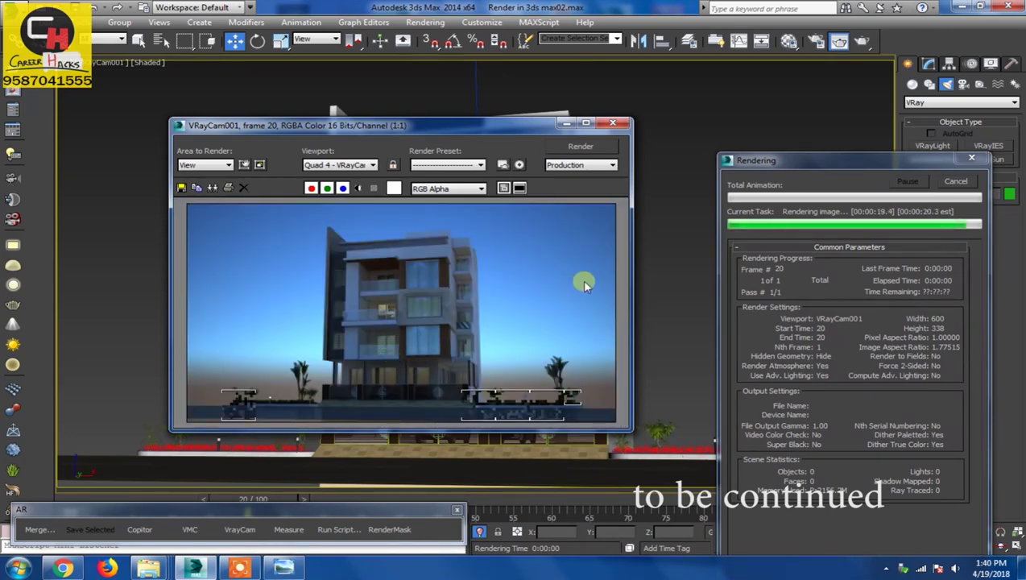
click(613, 123)
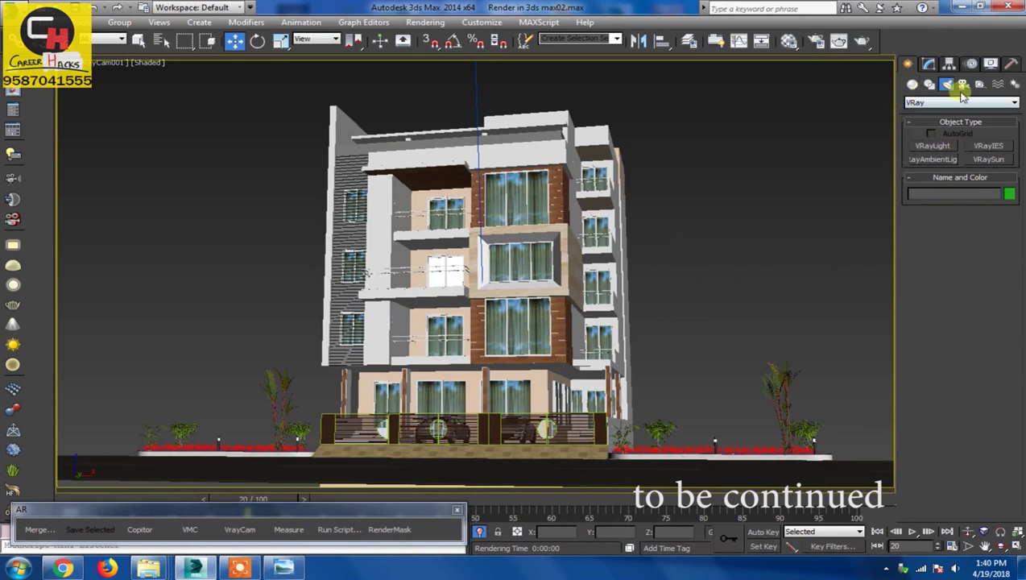
- Start creating a VRayLight and check the Correction_JPG_NEW.jpg reference photo before returning to 3ds Max
click(932, 146)
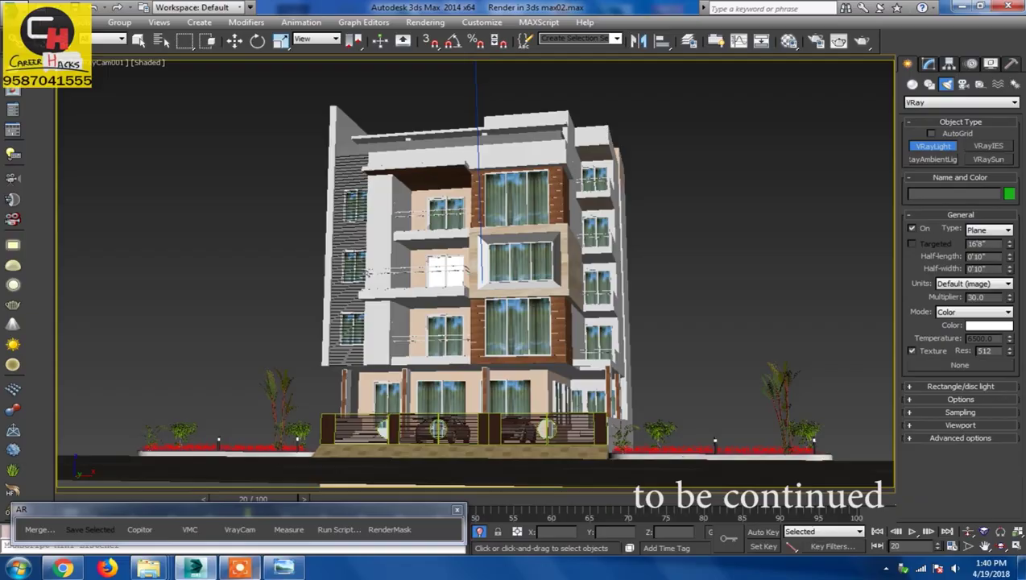
click(300, 570)
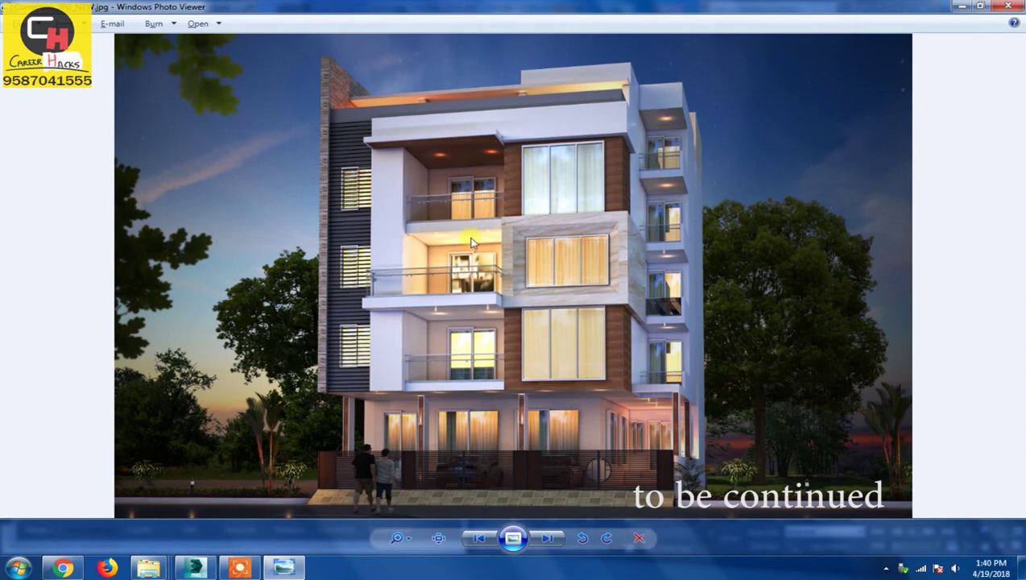
key(alt+Tab)
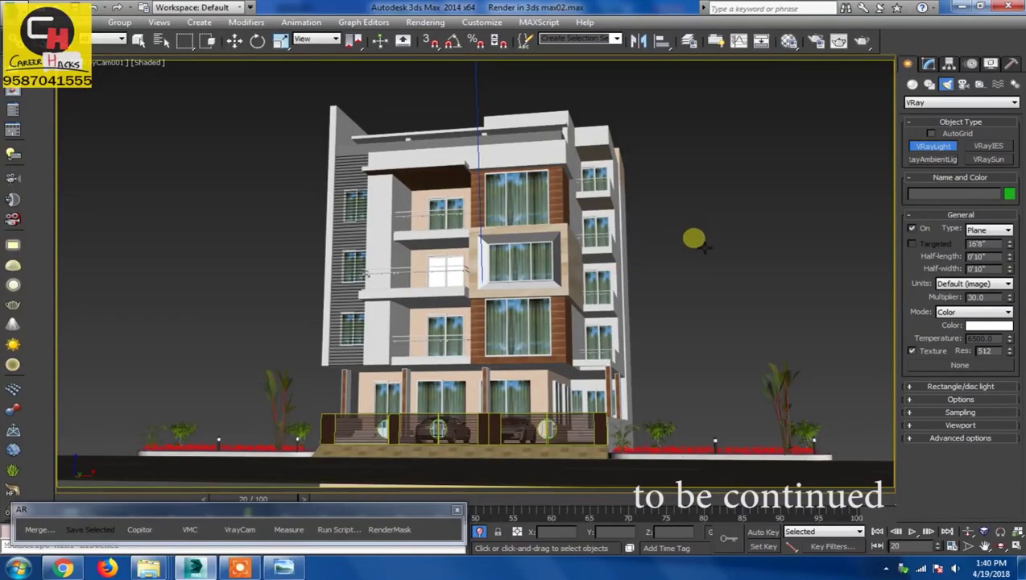